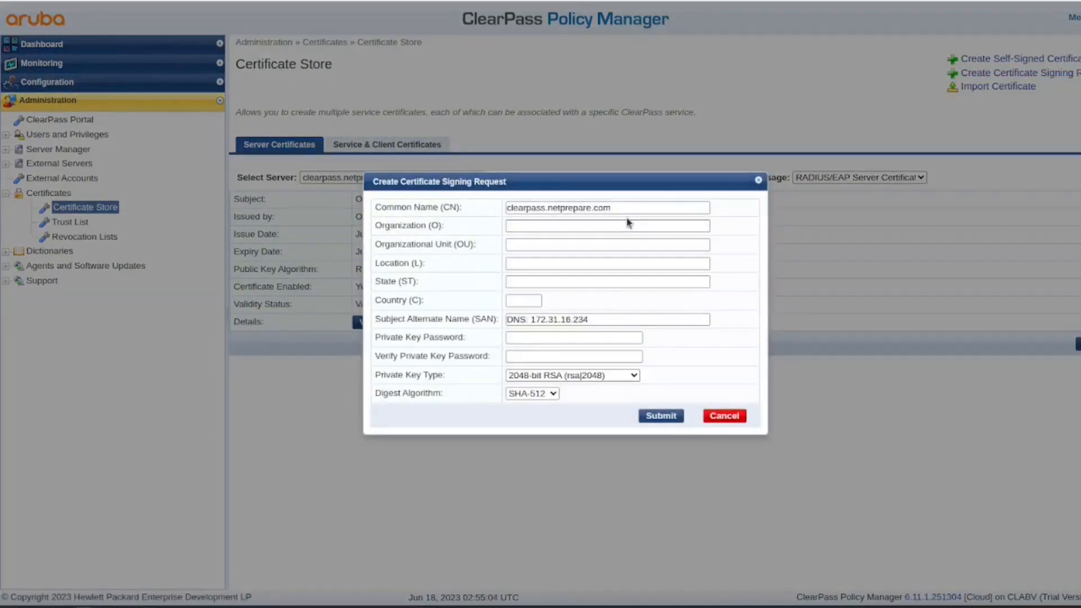
# - Fill in organization netprepare, unit netprepare, locality sacremento, state CA and country US
pyautogui.click(596, 226)
pyautogui.write('netprepare')
pyautogui.press('Tab')
pyautogui.write('netprepare')
pyautogui.press('Tab')
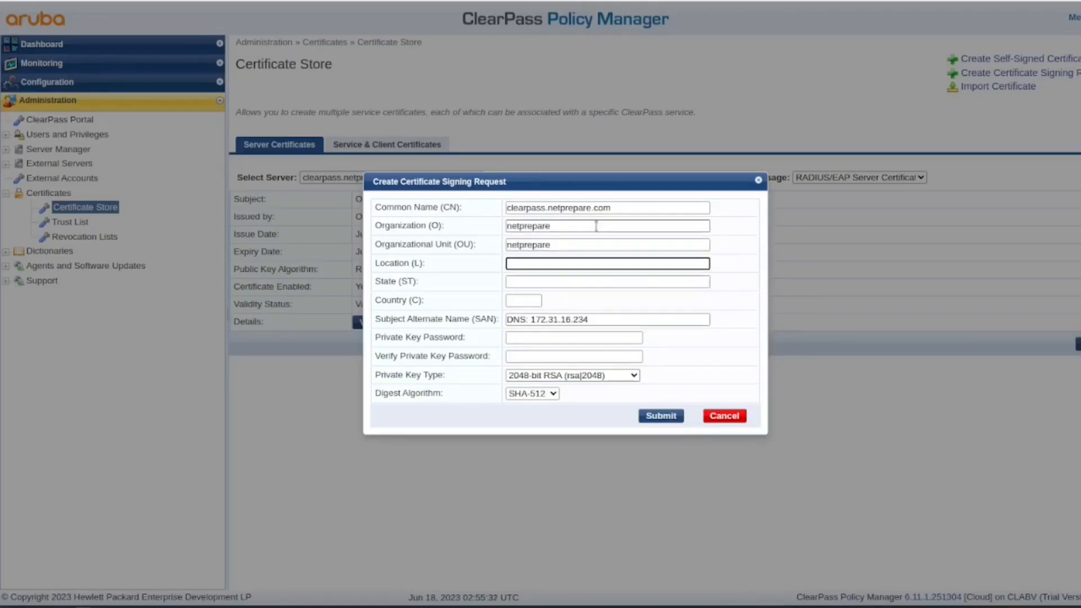
pyautogui.write('sacremento')
pyautogui.press('Tab')
pyautogui.write('CA')
pyautogui.press('Tab')
pyautogui.write('US')
pyautogui.press('Tab')
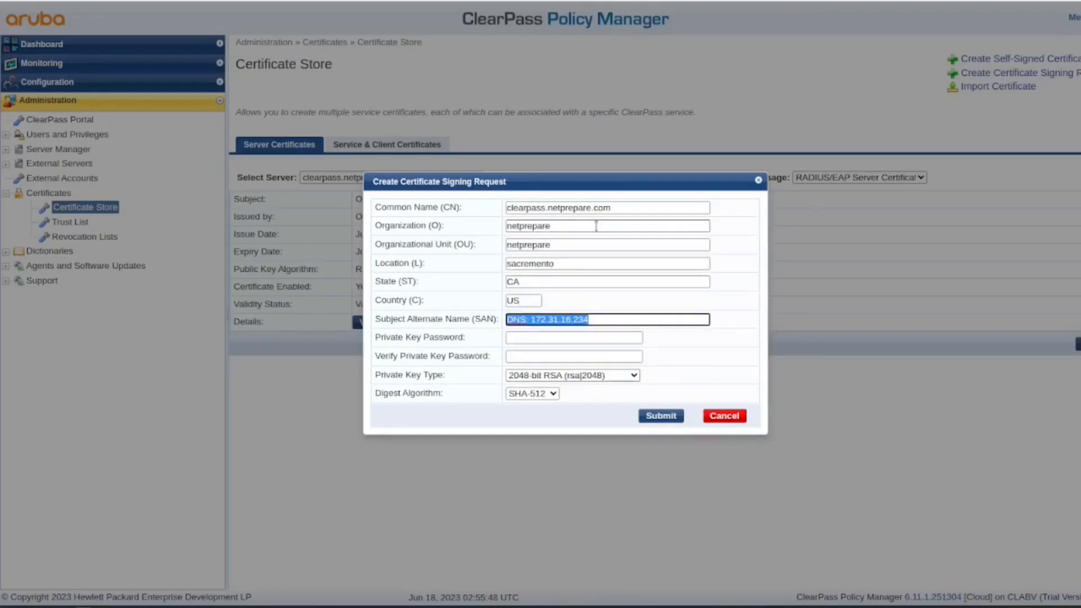
pyautogui.hotkey('alt', 'Tab')
# - Set the SAN to clearpass.netprepare.com, enter the key passwords, choose 4096-bit RSA, and submit
pyautogui.tripleClick(557, 207)
pyautogui.hotkey('ctrl', 'c')
pyautogui.tripleClick(607, 319)
pyautogui.hotkey('ctrl', 'v')
pyautogui.click(601, 337)
pyautogui.write('••••••••••••••••')
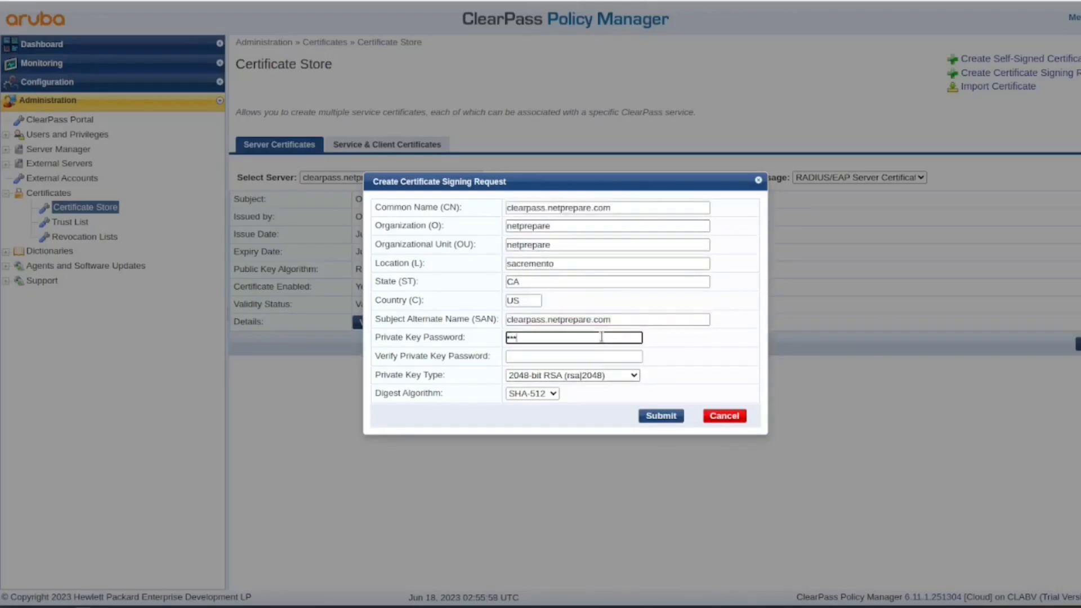
pyautogui.press('Tab')
pyautogui.write('•••••')
pyautogui.write('••••••••')
pyautogui.press('Tab')
pyautogui.press('Down')
pyautogui.click(656, 417)
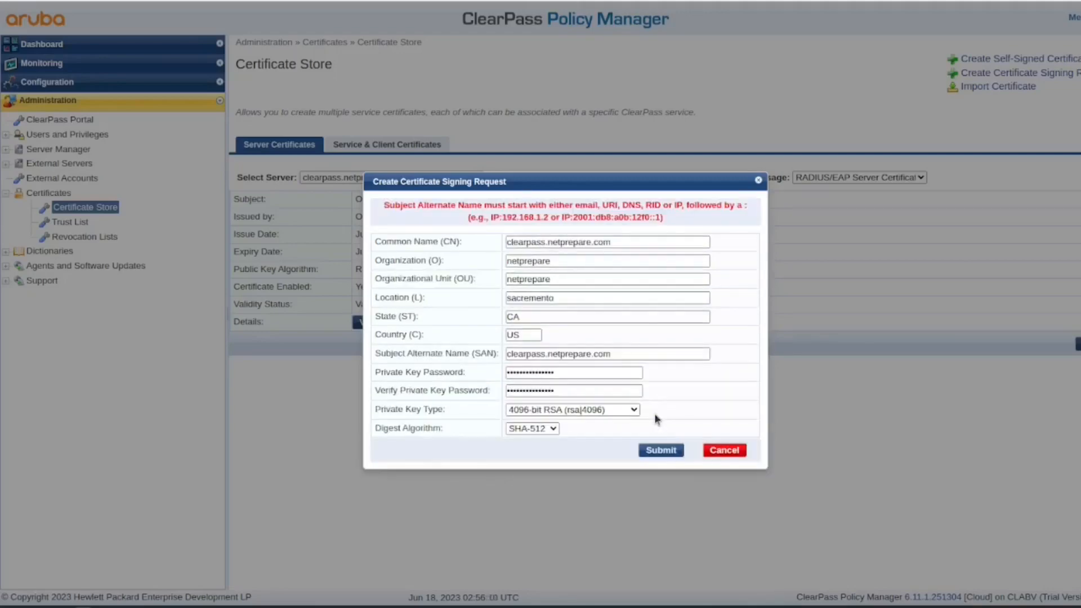
# - Prefix the SAN with 'DNS:' and resubmit the signing request
pyautogui.click(507, 354)
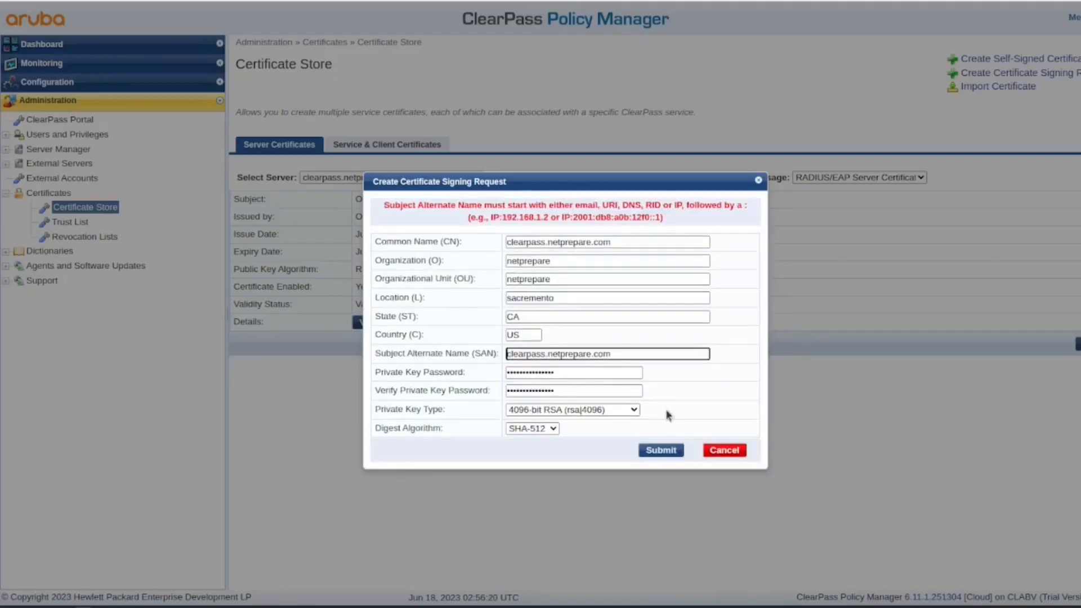
pyautogui.write('DNS:')
pyautogui.click(665, 452)
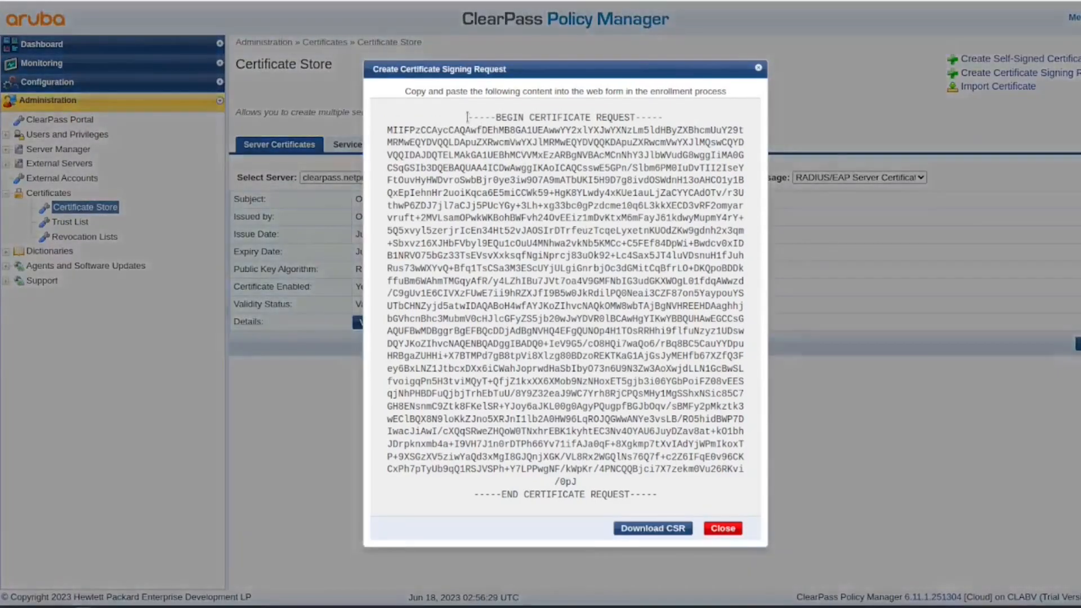
# - Copy the generated CSR text and switch to the CA's request submission page
pyautogui.moveTo(468, 117); pyautogui.dragTo(757, 492)
pyautogui.rightClick(585, 328)
pyautogui.click(605, 321)
pyautogui.click(191, 606)
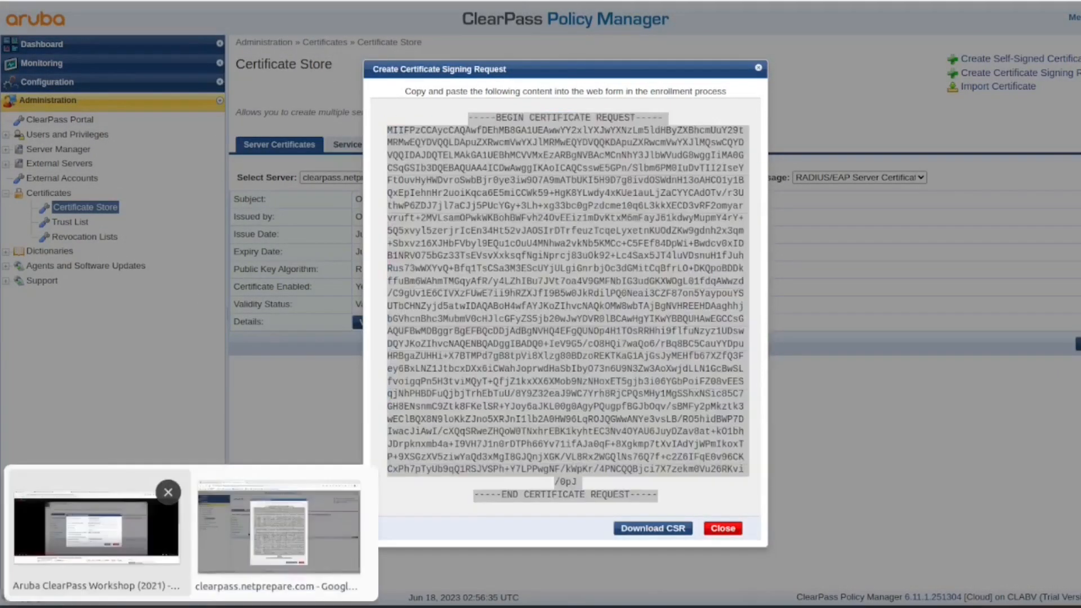
pyautogui.click(161, 564)
# - Submit the pasted CSR with the Web Server template and download the certificate and chain
pyautogui.click(197, 120)
pyautogui.hotkey('ctrl', 'v')
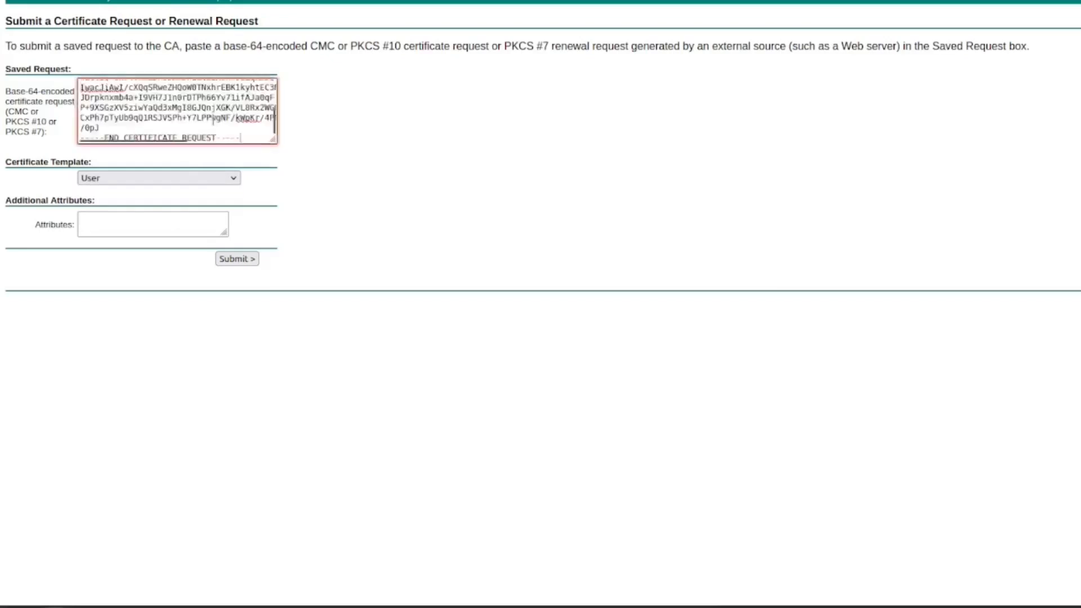
pyautogui.click(231, 178)
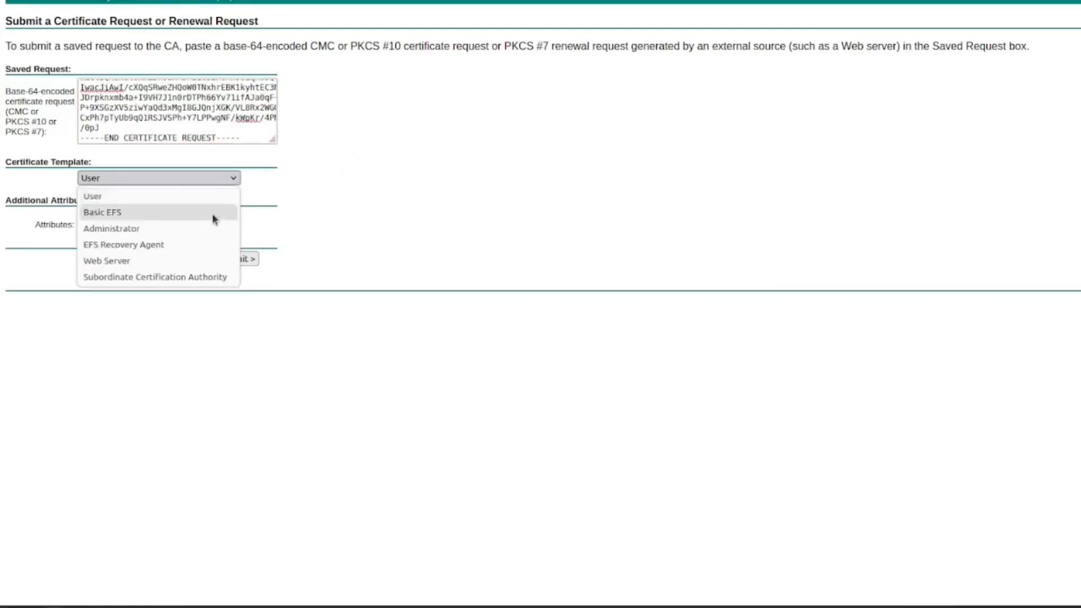
pyautogui.click(210, 260)
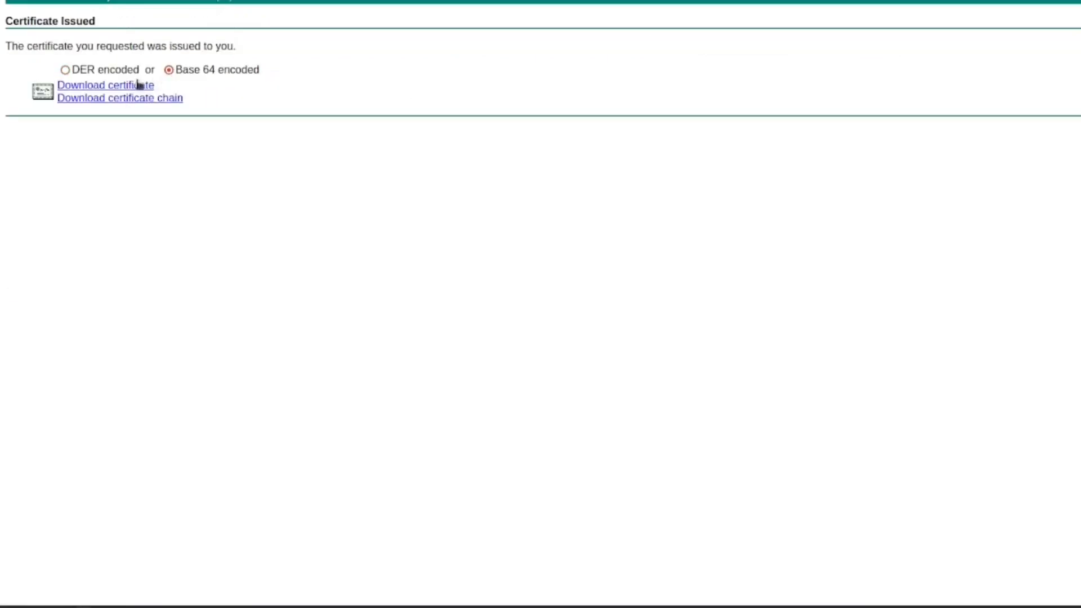
pyautogui.click(143, 99)
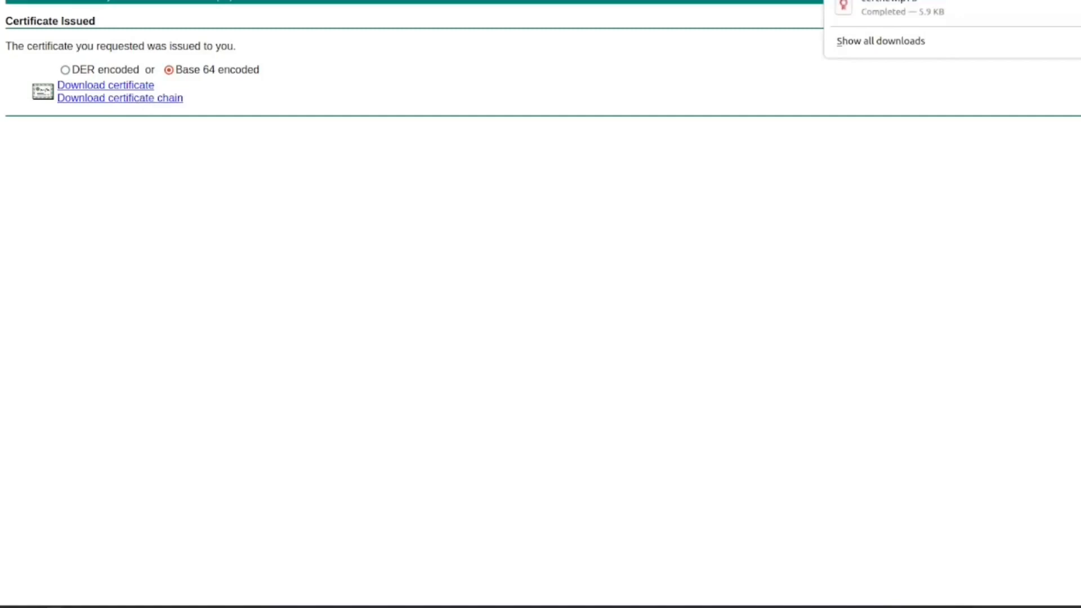
pyautogui.click(147, 88)
# - Download the CA certificate in Base 64 encoding from the certificate services home page
pyautogui.hotkey('ctrl', 'l')
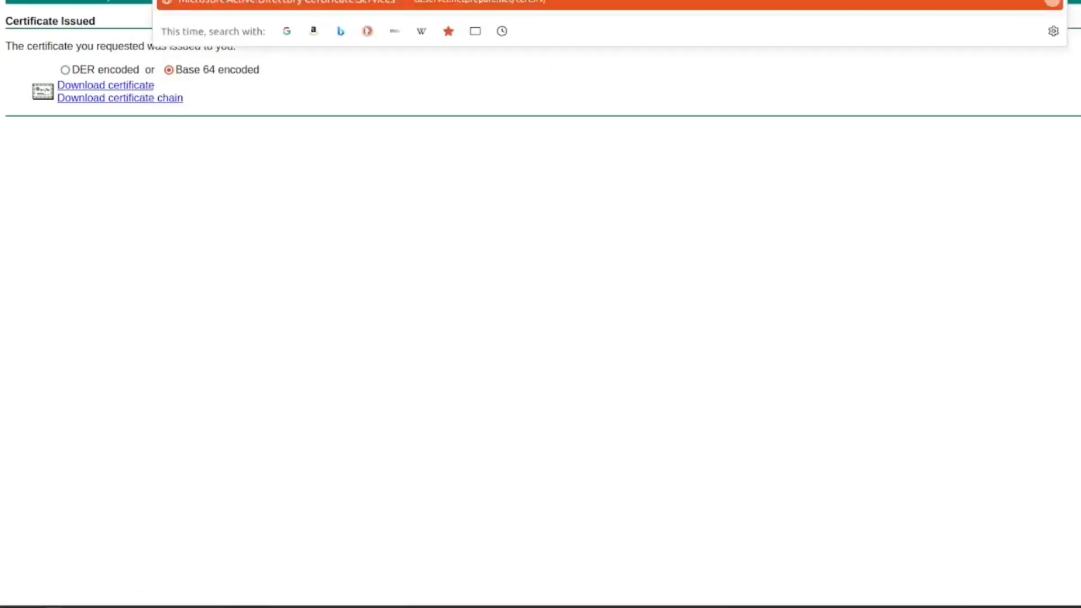
pyautogui.press('Return')
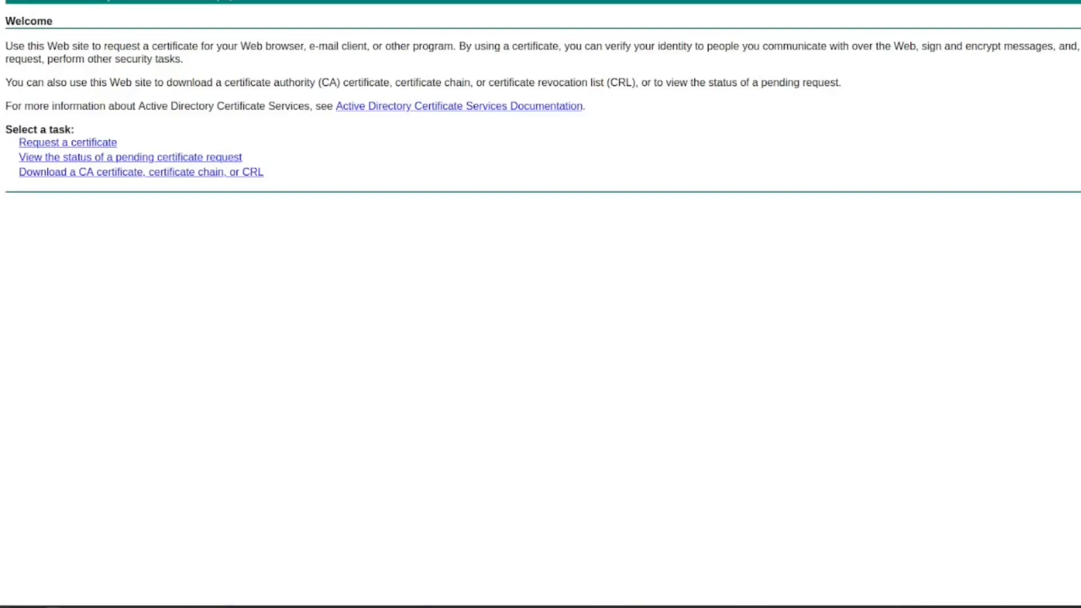
pyautogui.click(122, 174)
pyautogui.click(84, 208)
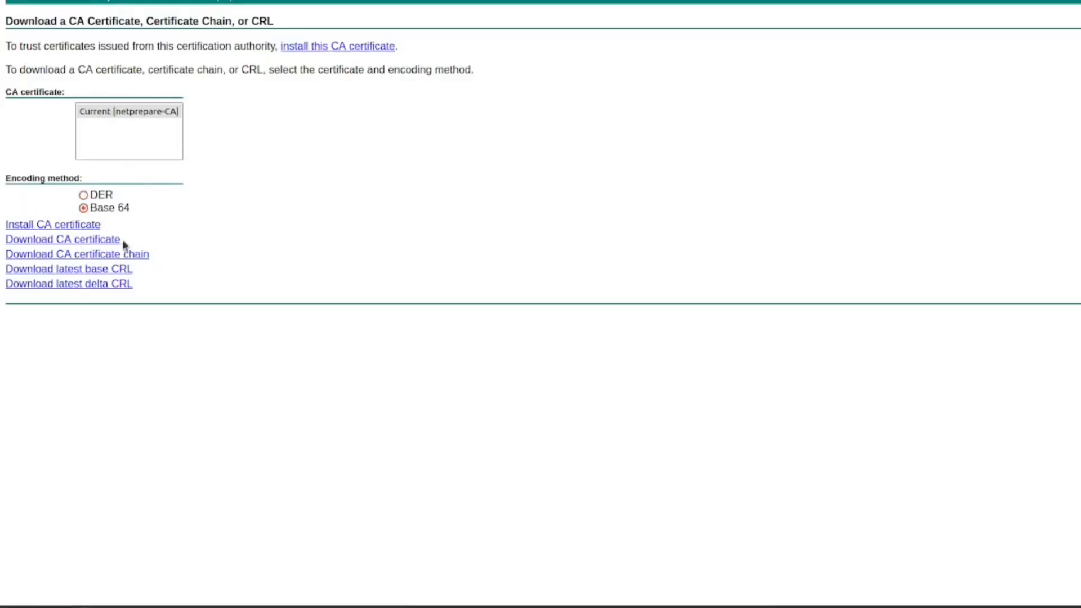
pyautogui.click(112, 241)
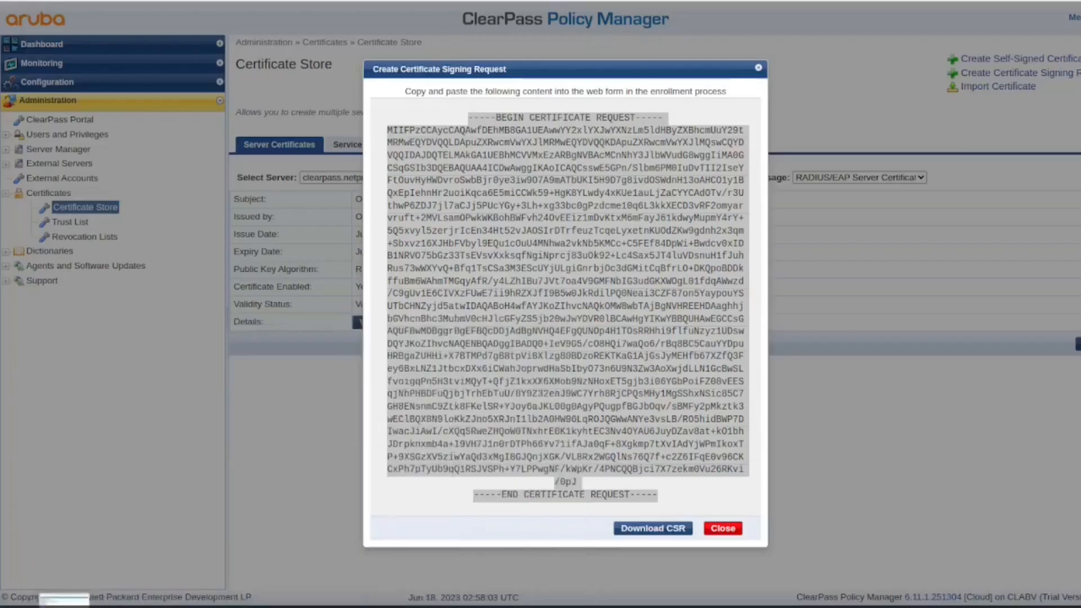
# - Add the signed clearpass.netprepare.com certificate (certnew.cer) to the Trust List with EAP usage
pyautogui.click(724, 532)
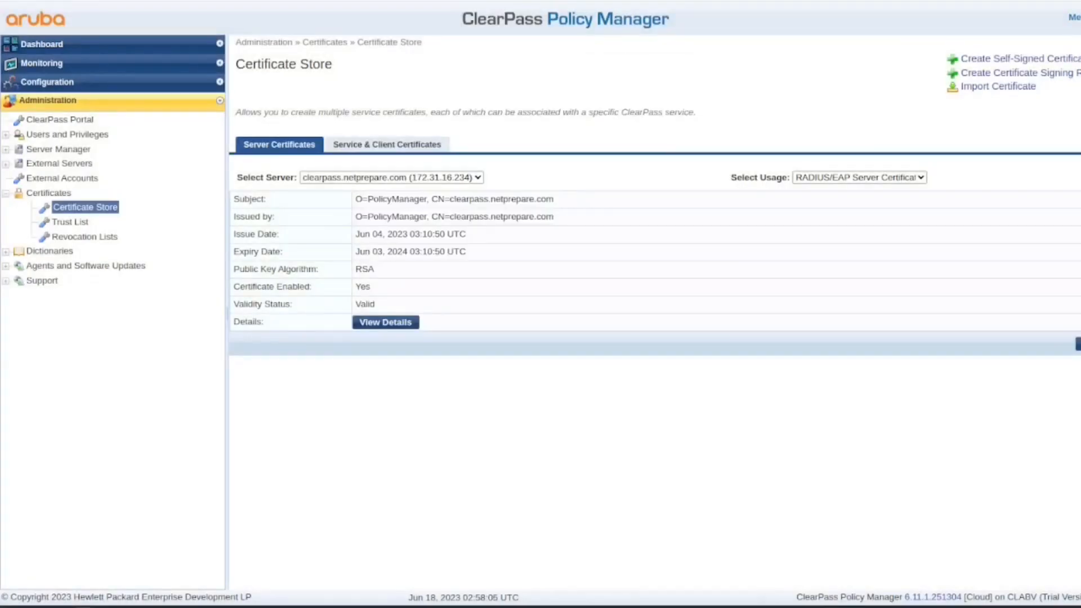
pyautogui.click(77, 223)
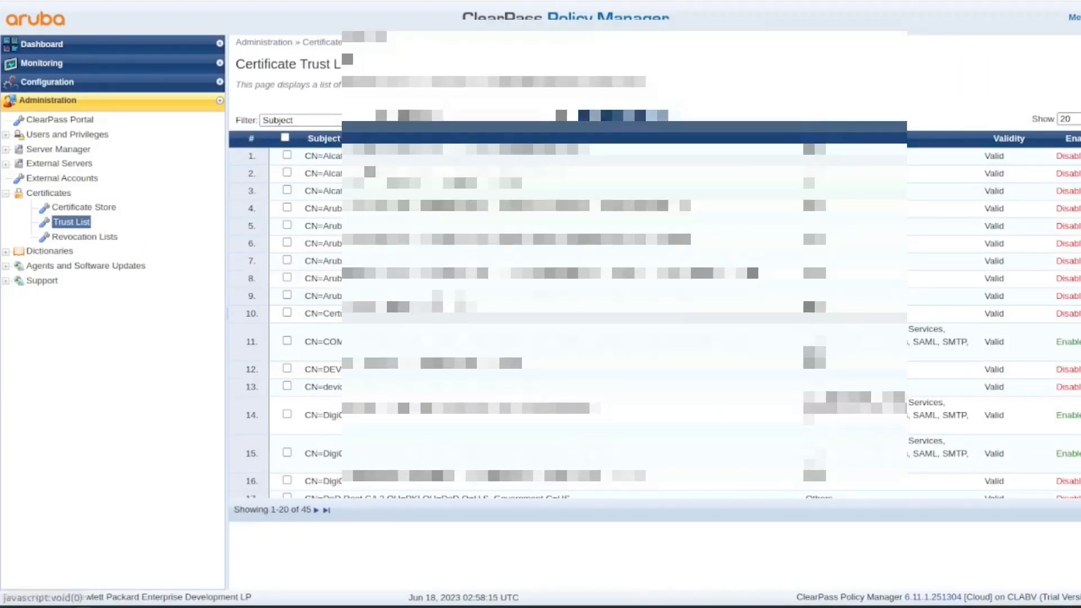
pyautogui.click(1077, 63)
pyautogui.click(505, 256)
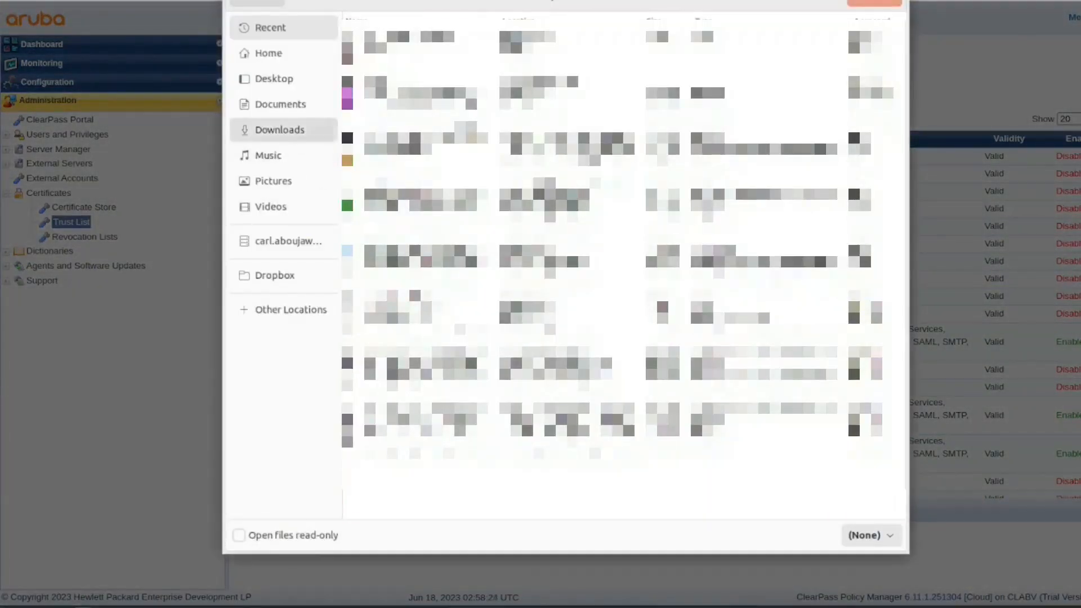
pyautogui.click(279, 130)
pyautogui.doubleClick(854, 48)
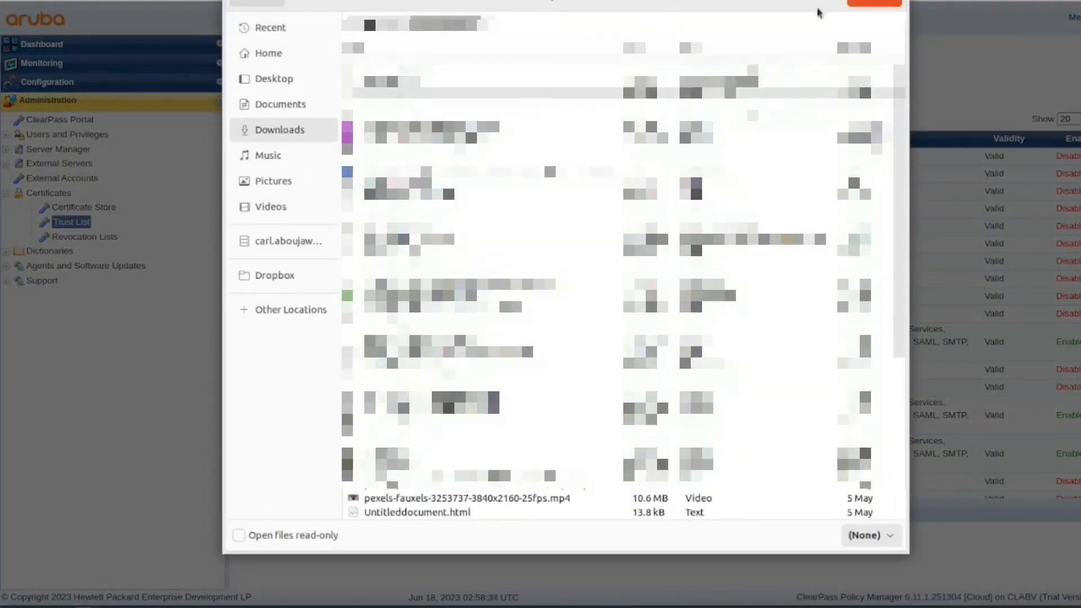
pyautogui.click(873, 3)
pyautogui.click(555, 352)
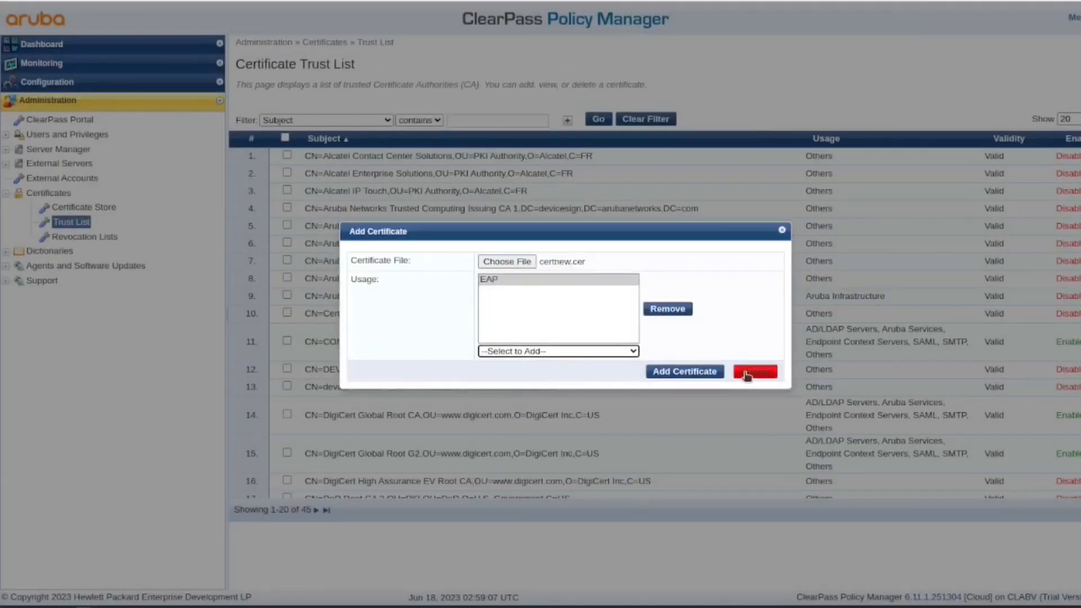
pyautogui.click(706, 372)
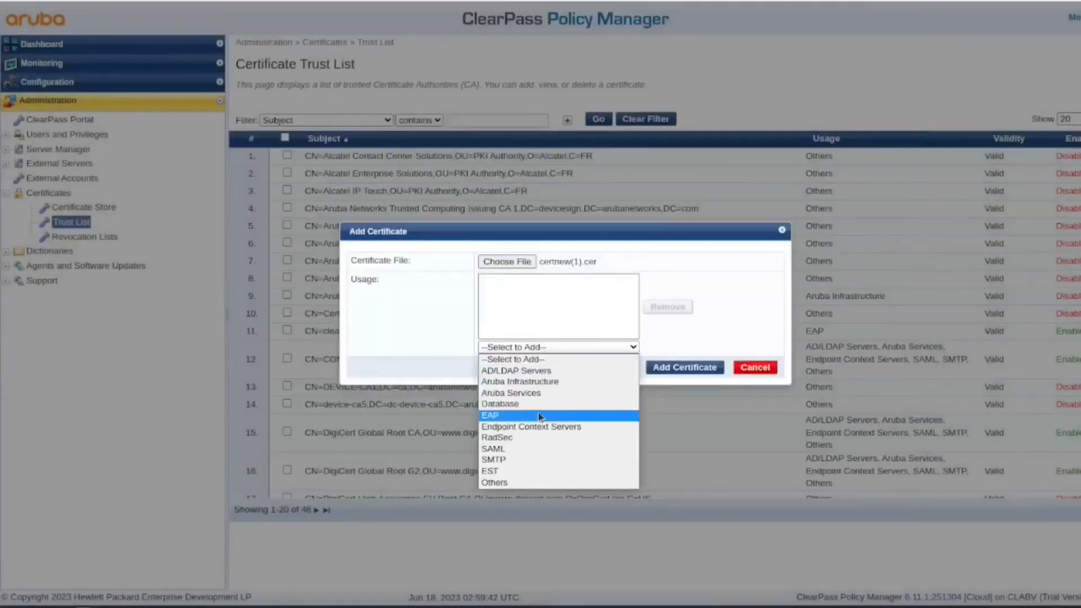
# - Add the netprepare-CA certificate with EAP usage and sort the trust list by usage
pyautogui.click(529, 411)
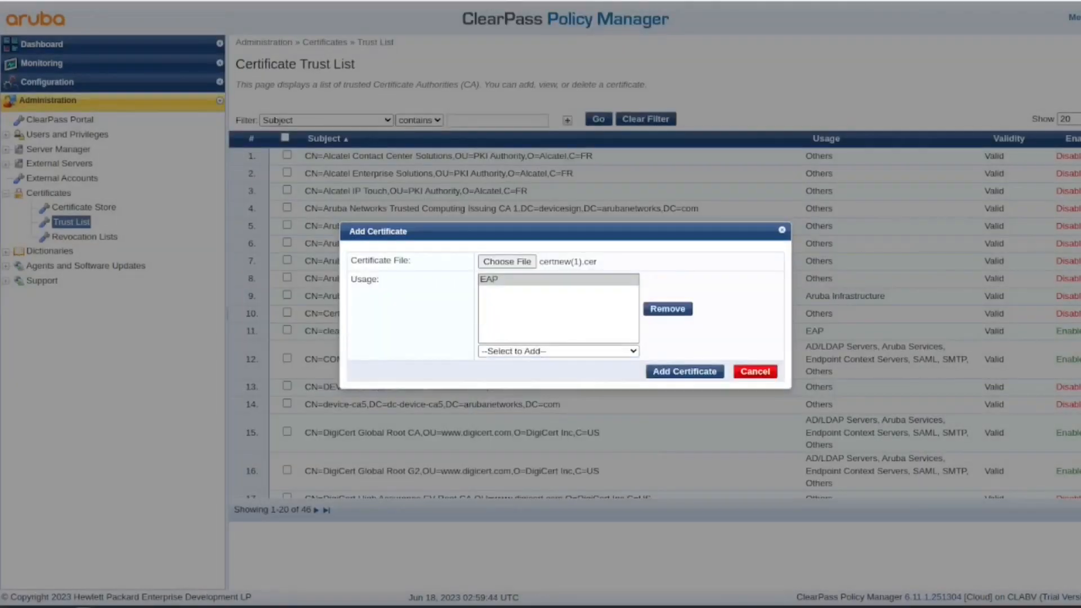
pyautogui.click(698, 375)
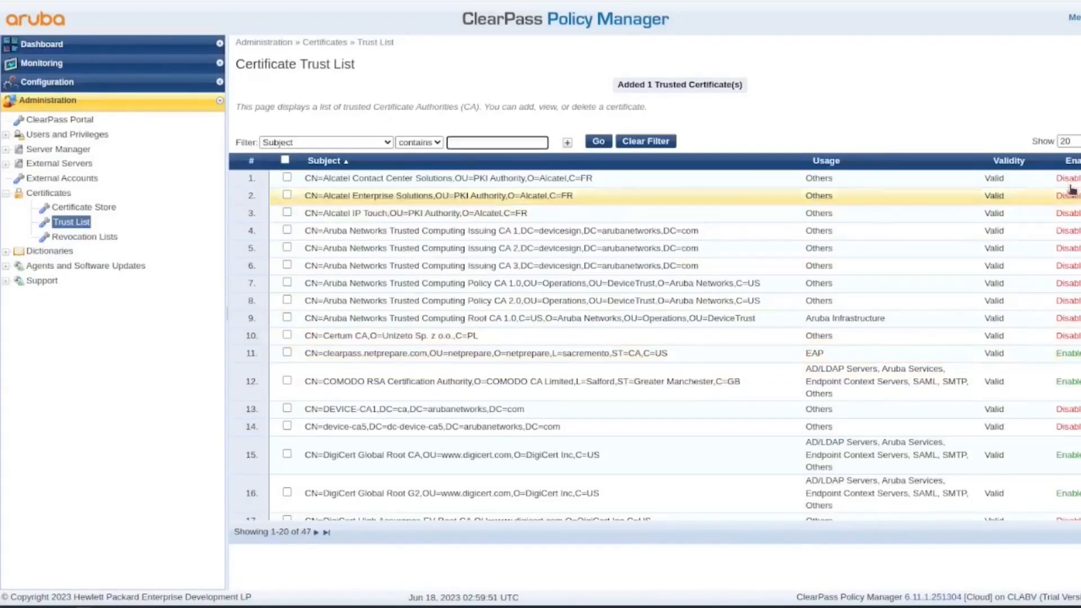
pyautogui.click(827, 160)
pyautogui.click(829, 140)
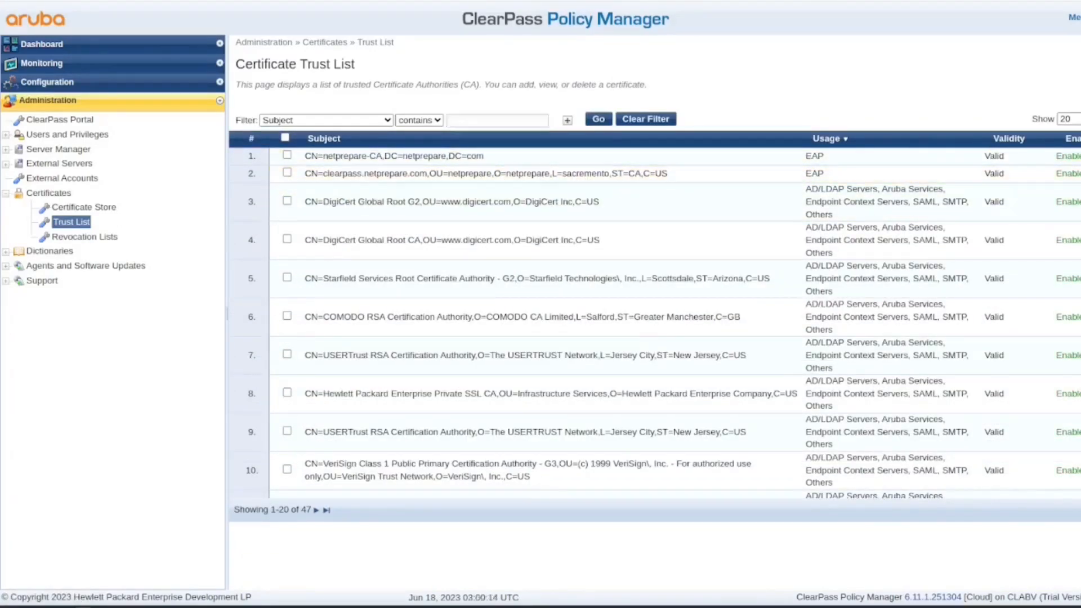
# - Import certnew.cer as the RADIUS/EAP server certificate and check its netprepare-CA issuer
pyautogui.click(100, 208)
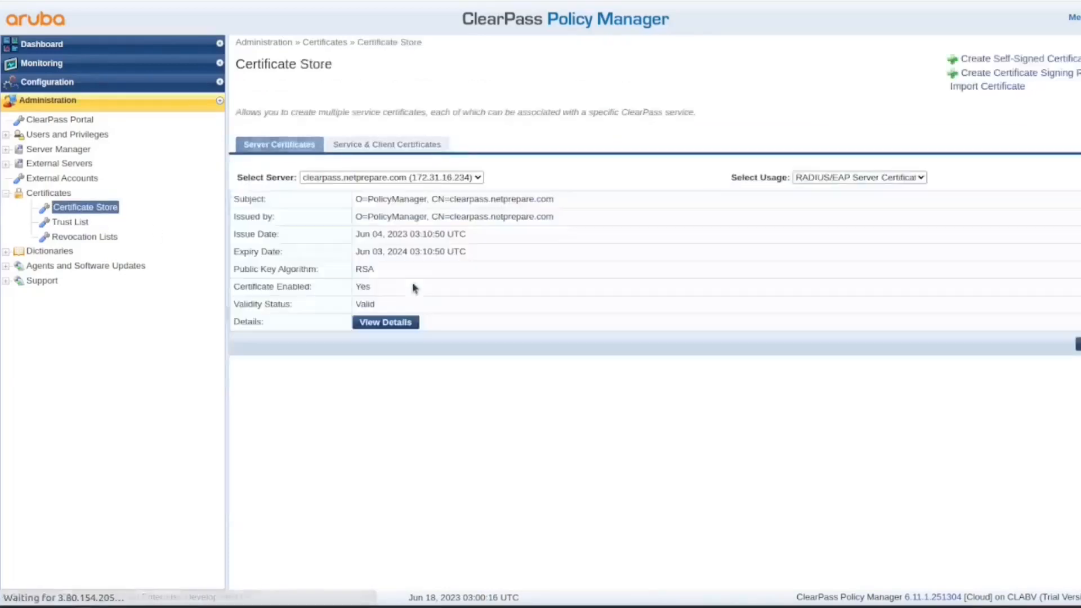
pyautogui.click(403, 144)
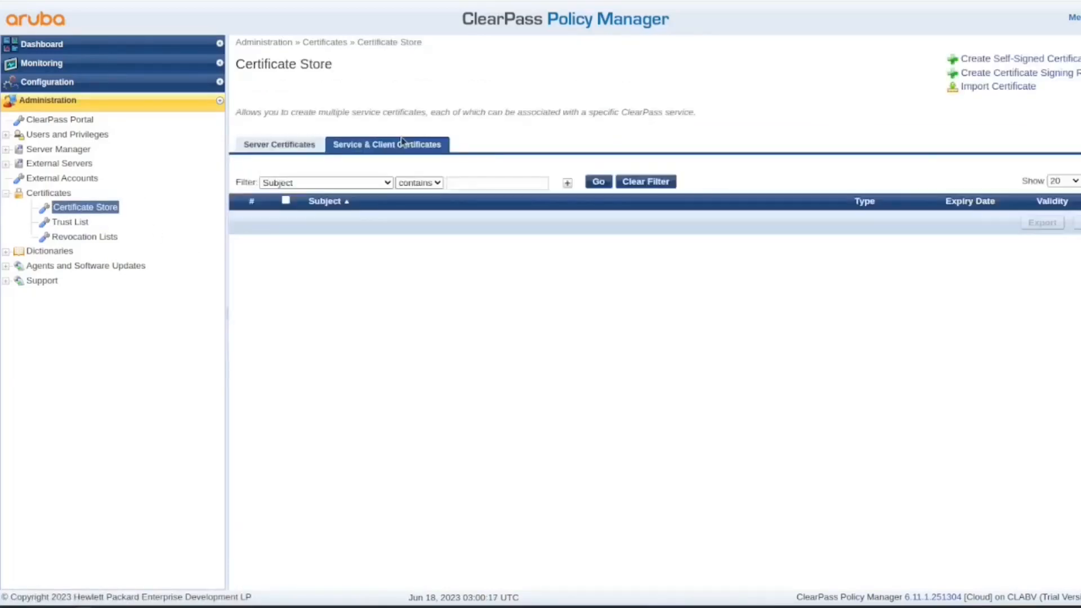
pyautogui.click(288, 142)
pyautogui.click(994, 87)
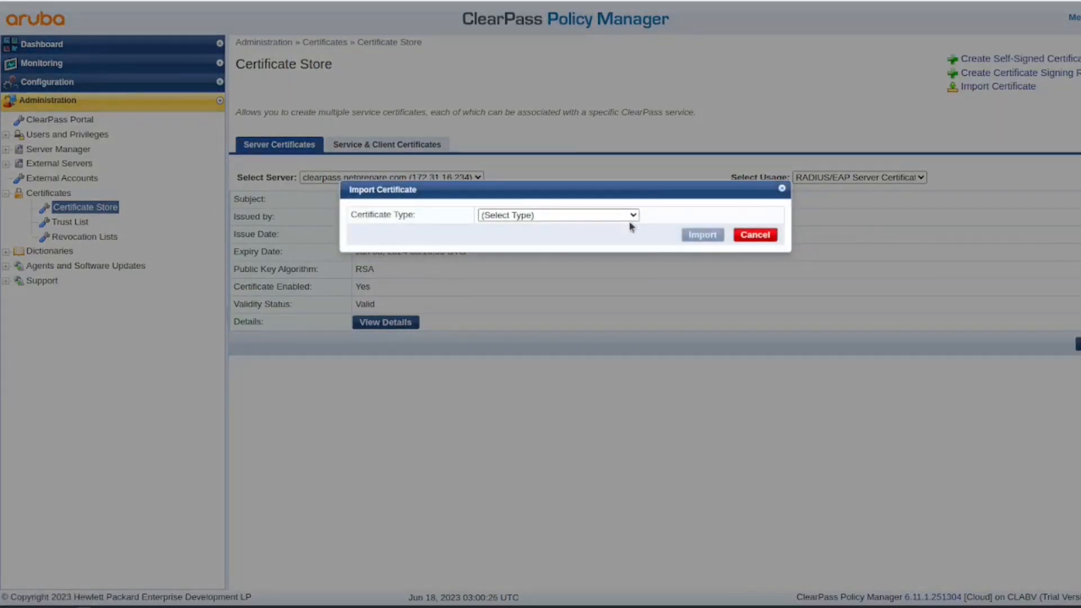
pyautogui.click(632, 216)
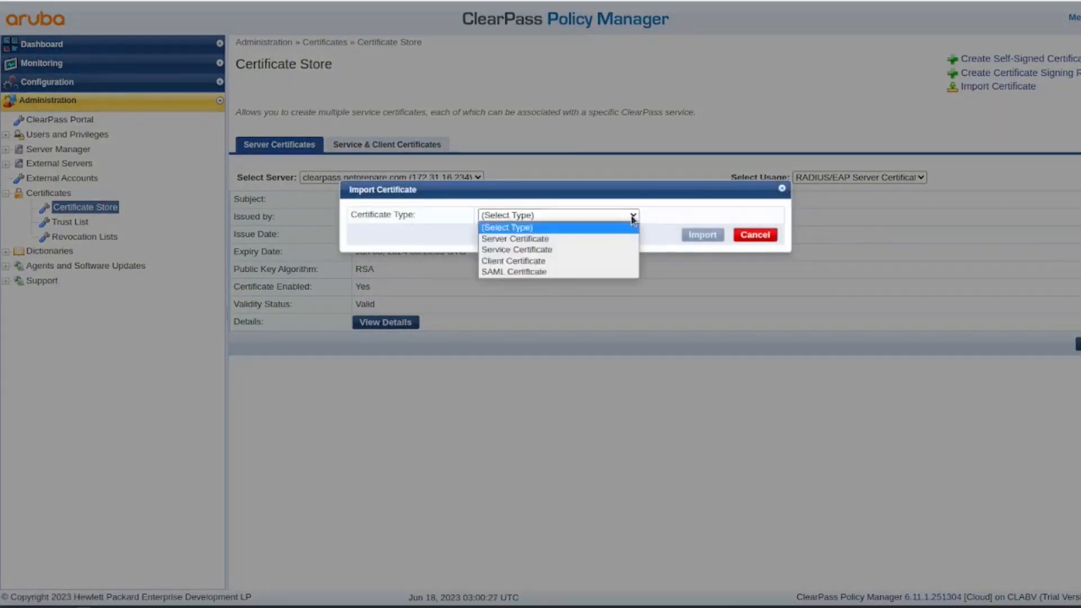
pyautogui.click(605, 239)
pyautogui.click(529, 290)
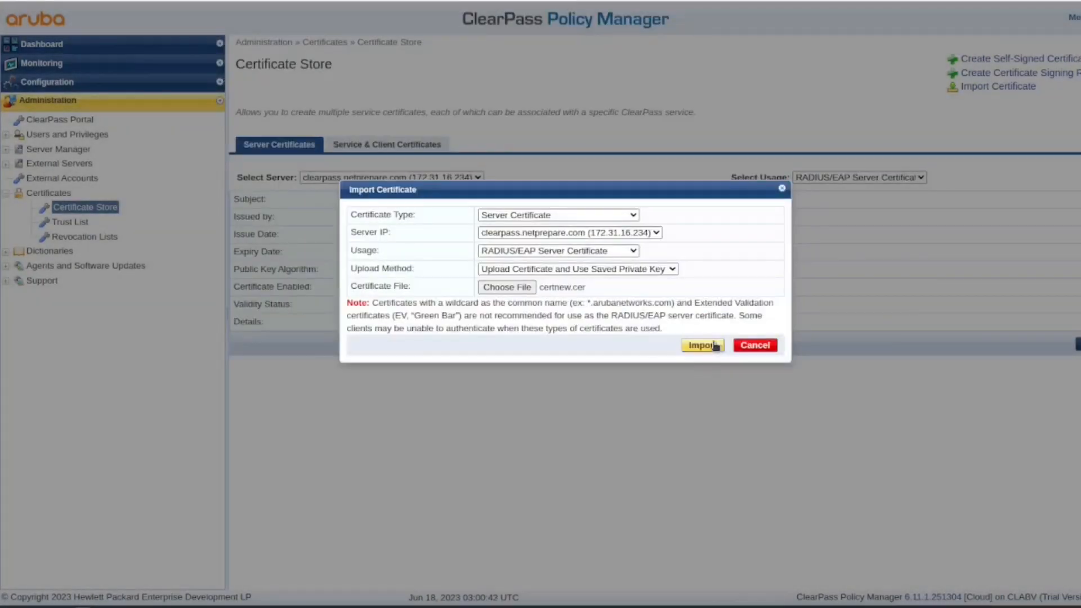
pyautogui.click(714, 345)
pyautogui.tripleClick(482, 238)
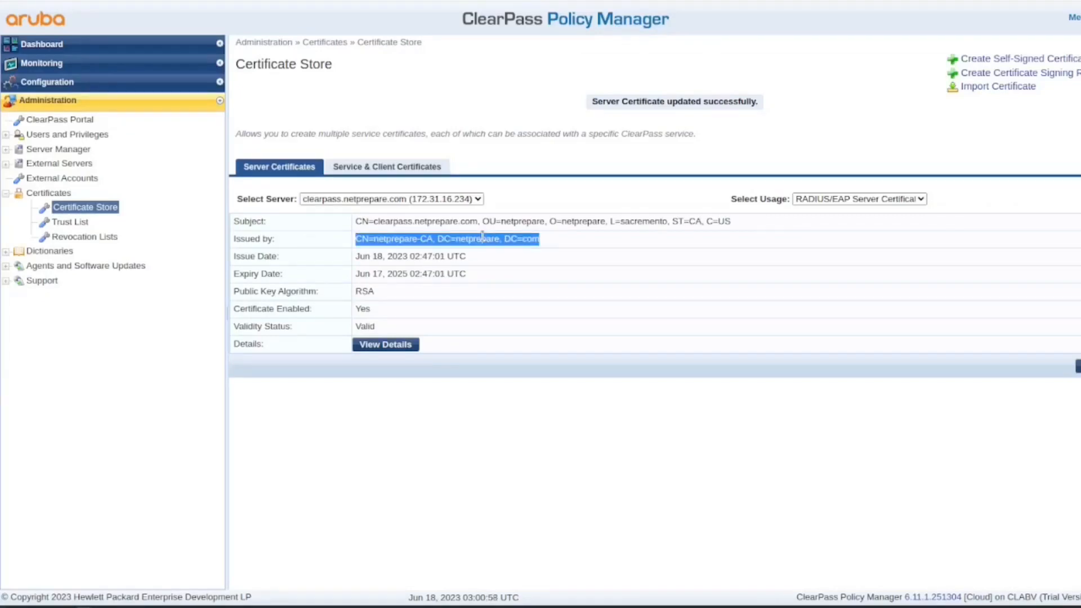
# - Review the HTTPS(ECC) and HTTPS(RSA) server certificates, then return to RADIUS/EAP
pyautogui.click(921, 201)
pyautogui.click(952, 199)
pyautogui.click(904, 200)
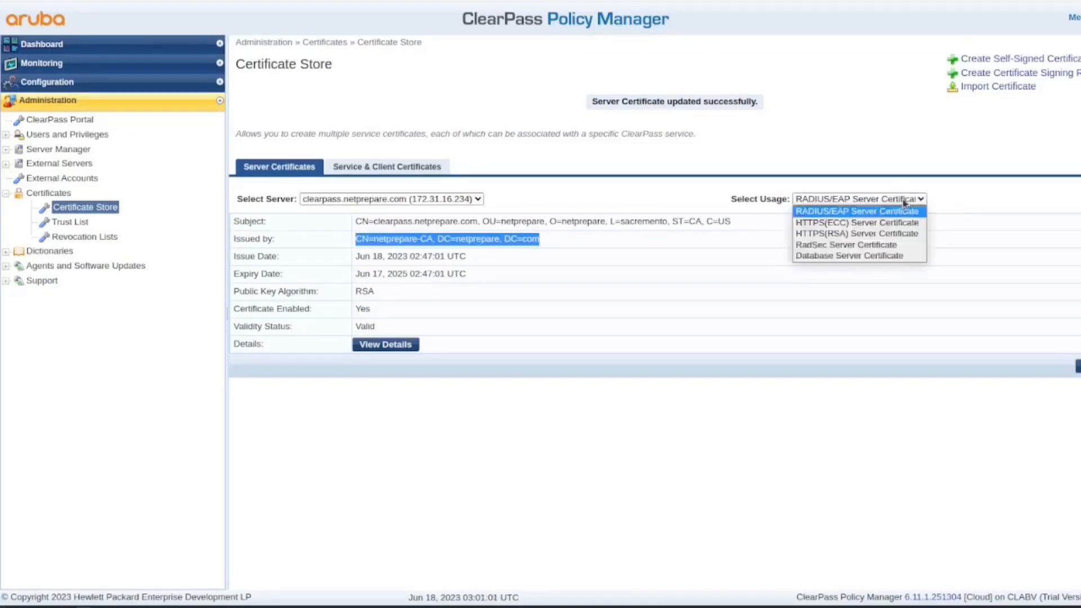
pyautogui.click(883, 223)
pyautogui.click(882, 201)
pyautogui.click(887, 240)
pyautogui.click(884, 203)
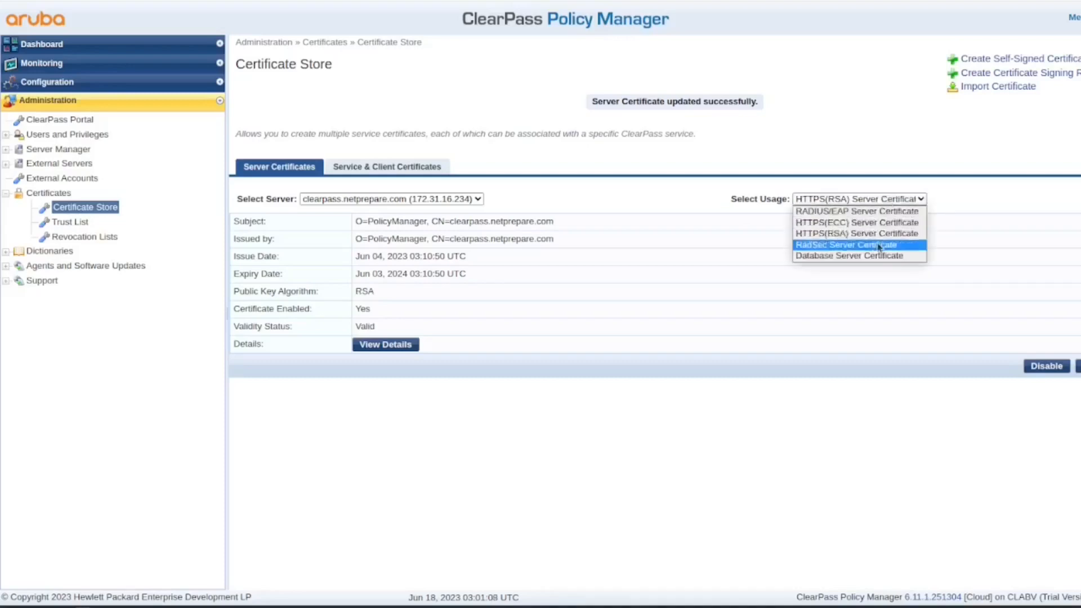
pyautogui.click(880, 242)
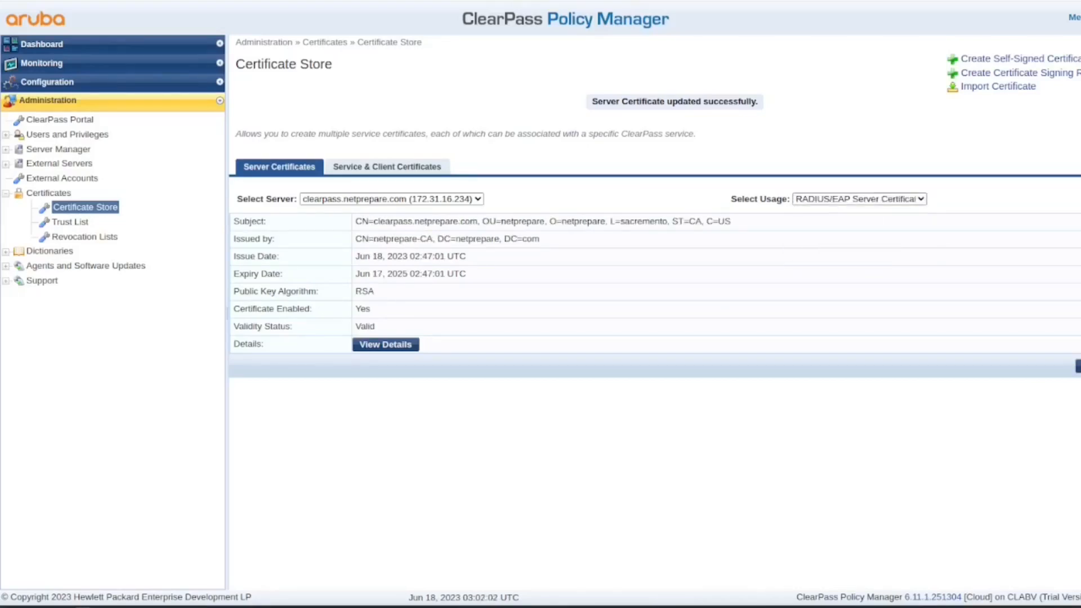
# - Navigate to Configuration > Authentication > Sources
pyautogui.click(80, 150)
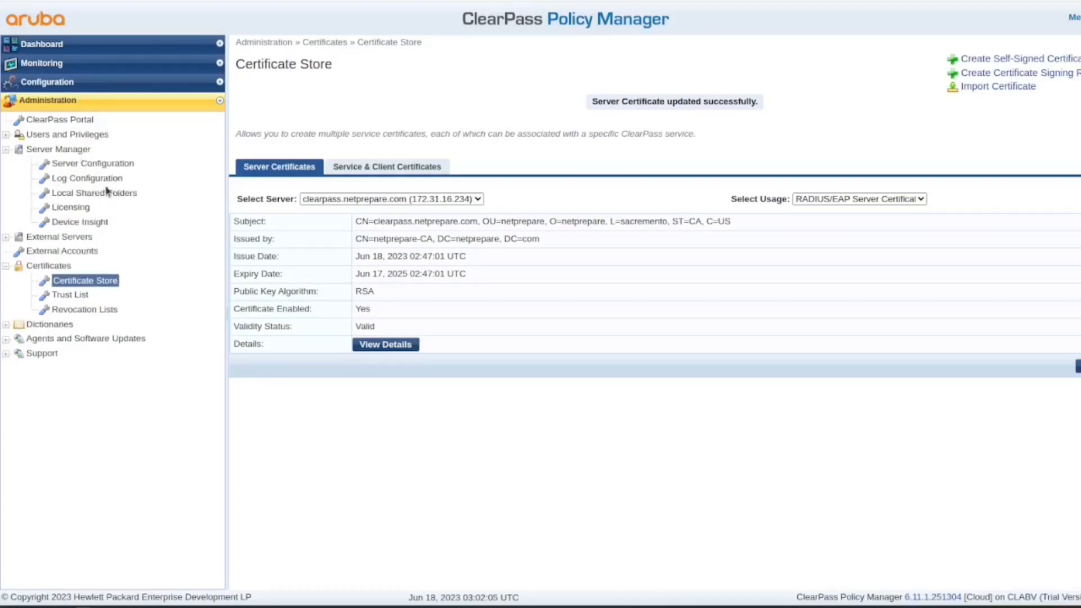
pyautogui.click(83, 82)
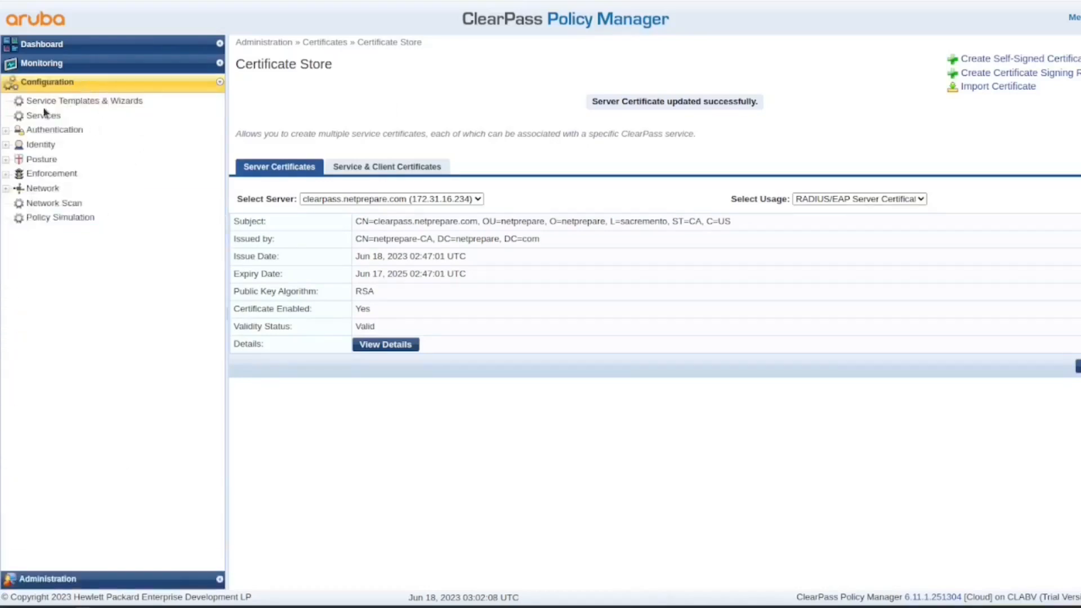
pyautogui.click(54, 130)
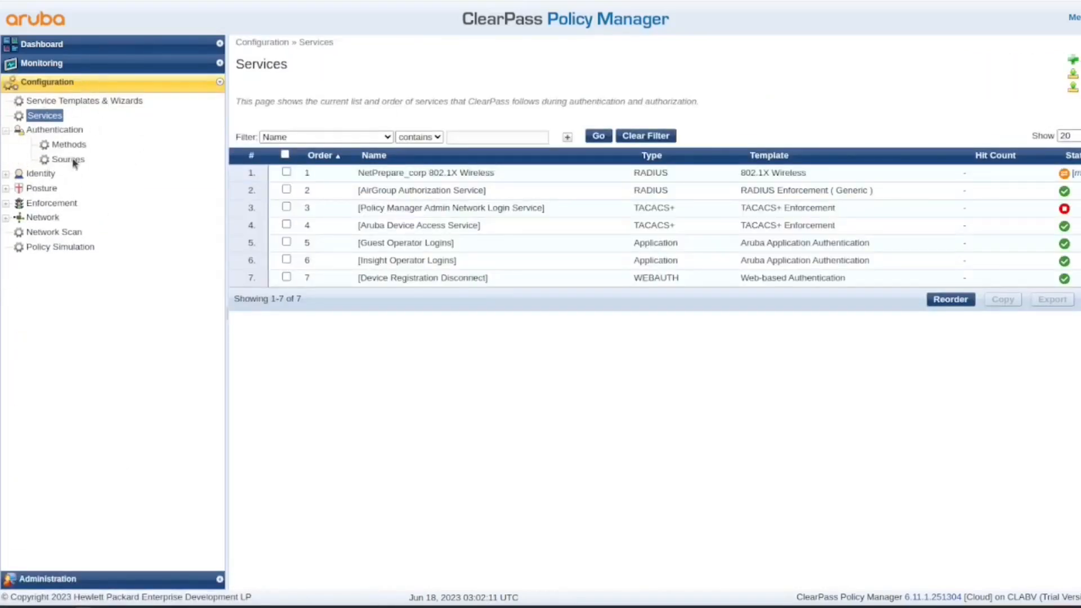
pyautogui.click(69, 160)
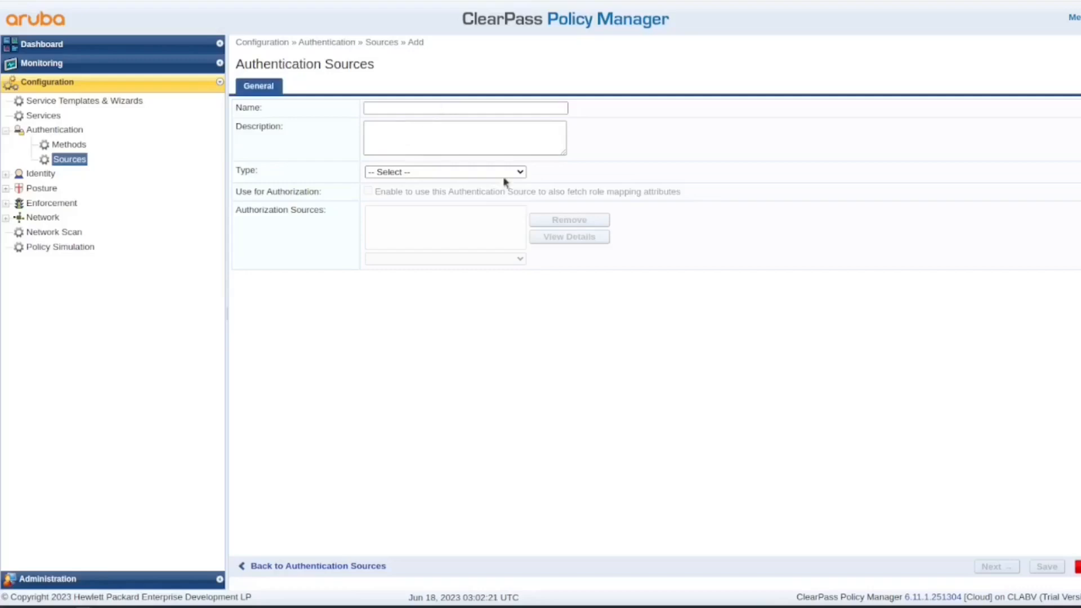
# - Create an Active Directory authentication source named NetPrepareAD and open its Primary connection details
pyautogui.click(515, 174)
pyautogui.click(505, 196)
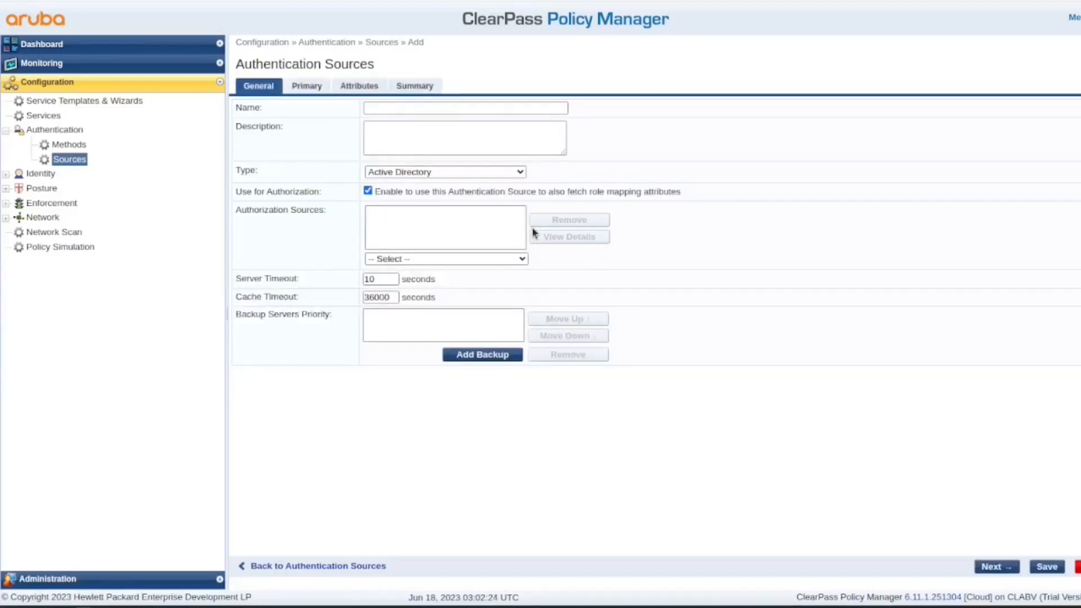
pyautogui.click(448, 109)
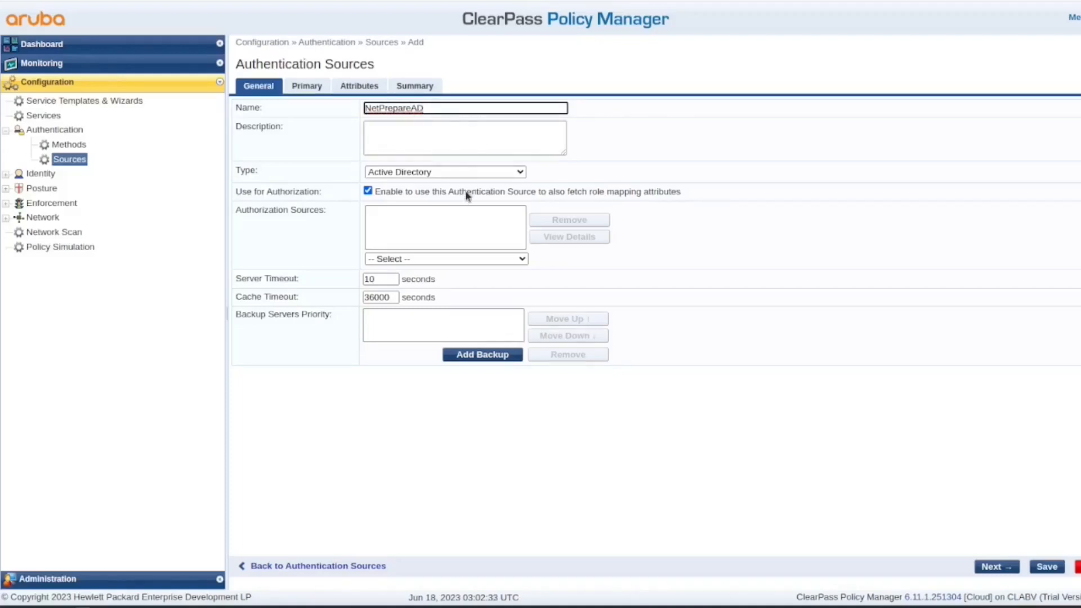
pyautogui.click(519, 259)
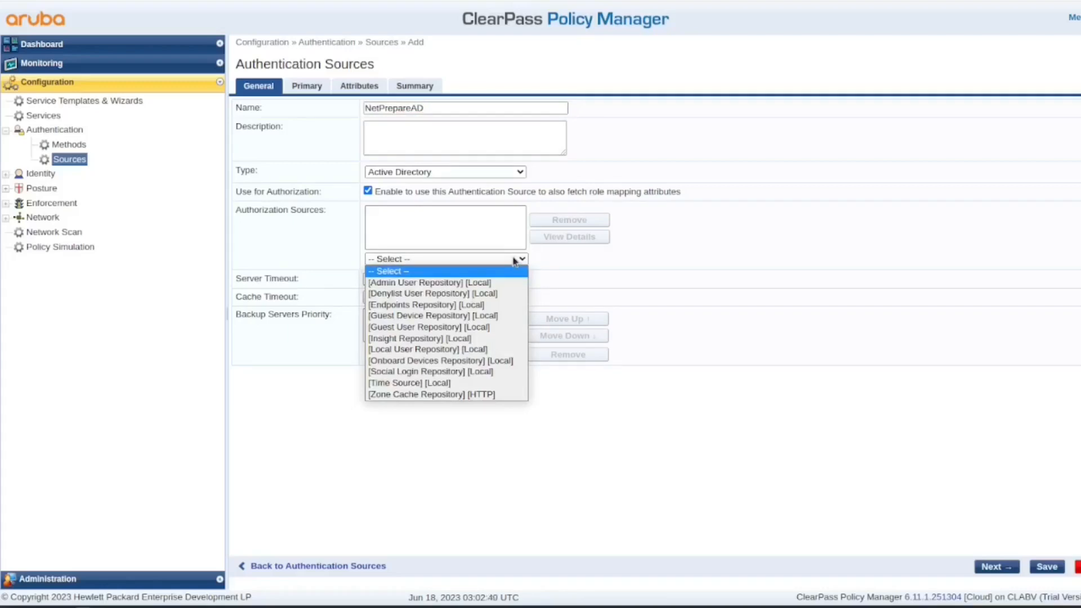
pyautogui.click(567, 262)
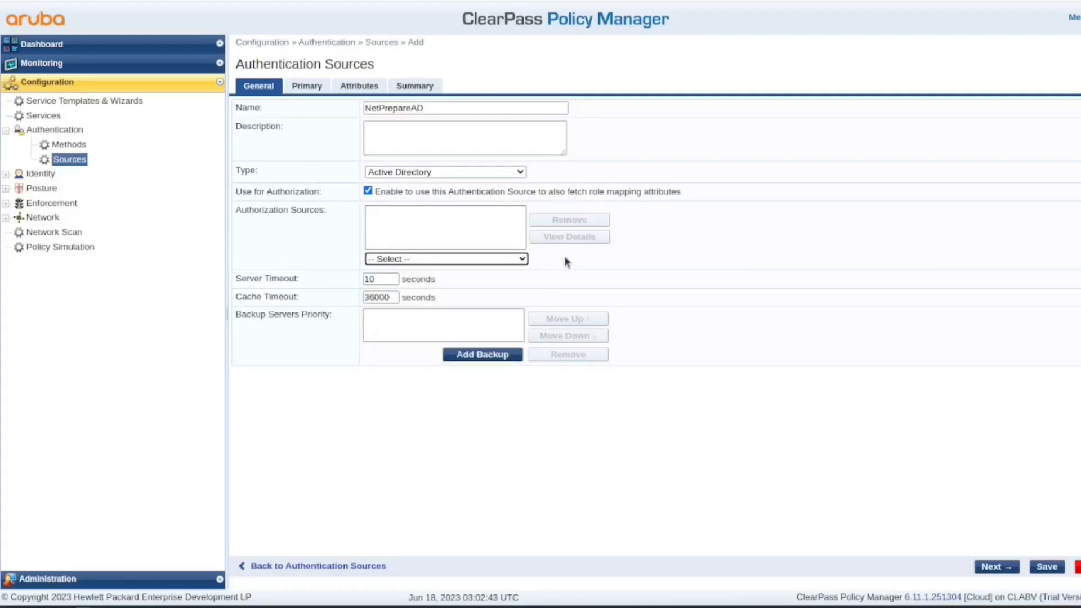
pyautogui.click(473, 260)
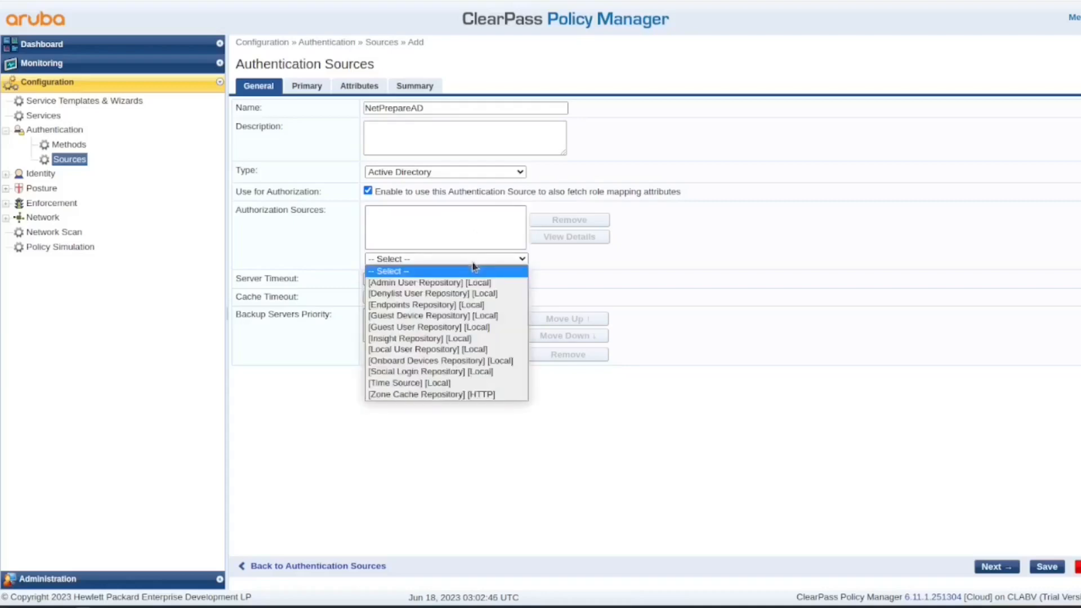
pyautogui.click(581, 254)
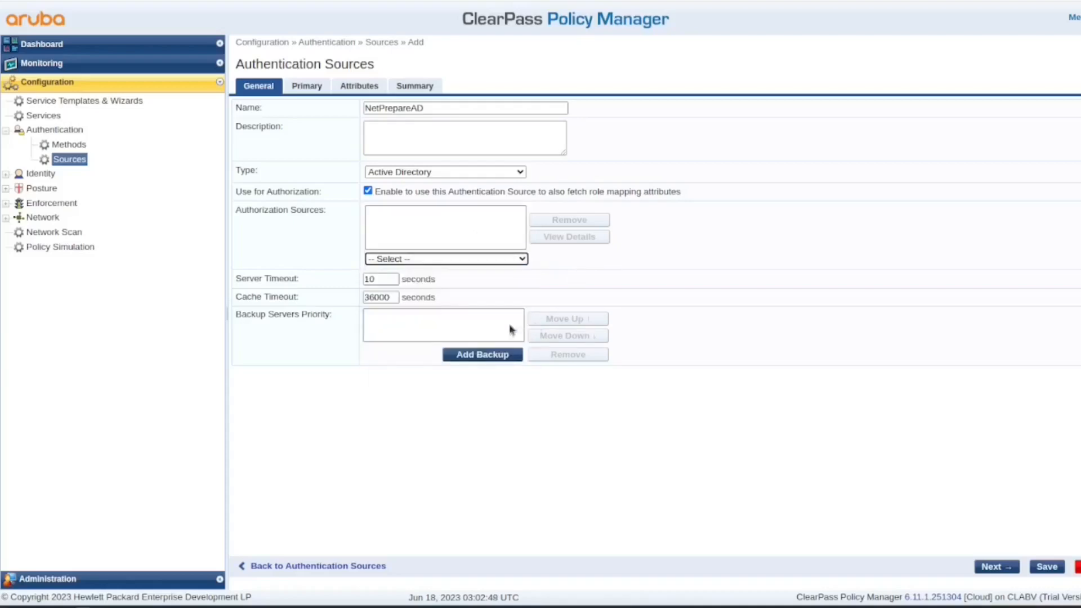
pyautogui.click(314, 89)
pyautogui.click(450, 125)
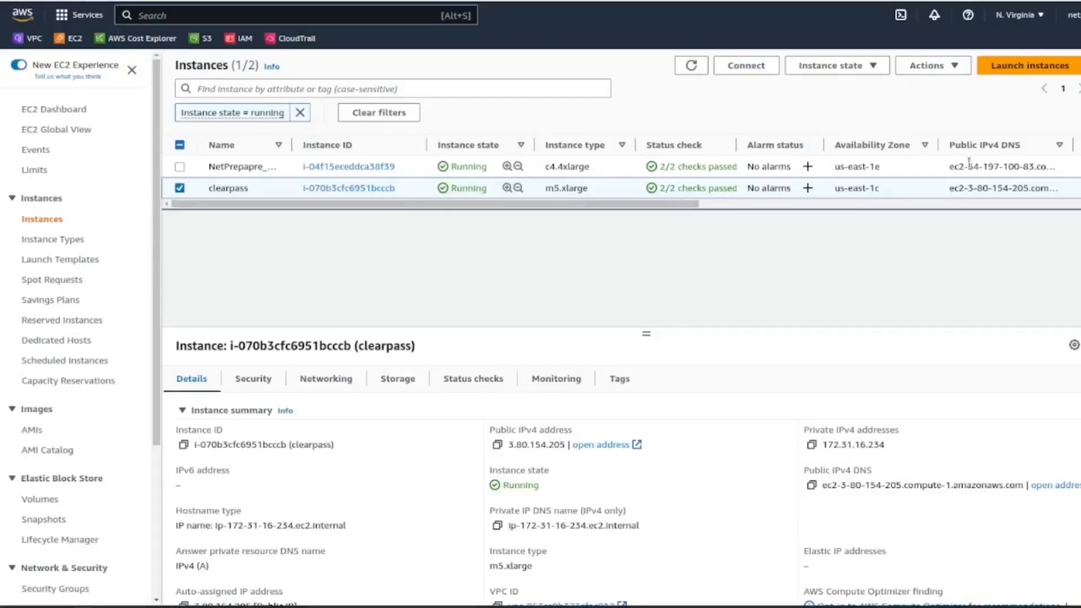
# - Look up the NetPrepapre_Lab_AD instance's public IP in the AWS EC2 console
pyautogui.click(415, 166)
pyautogui.rightClick(963, 171)
pyautogui.click(873, 296)
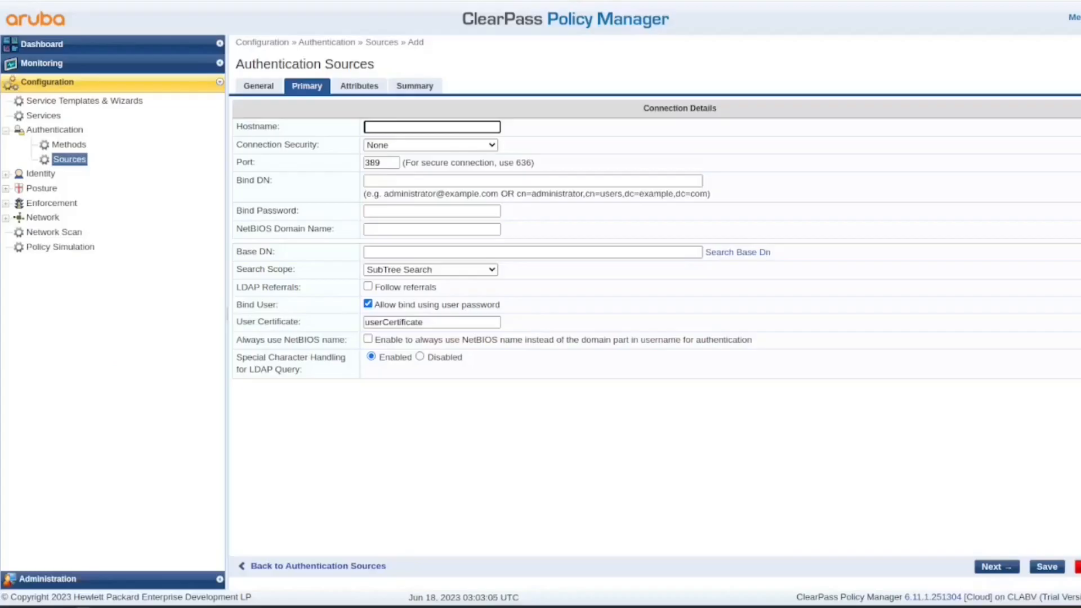
# - Set the hostname to 54.197.100.83 and connection security to AD over SSL
pyautogui.write('54.197.100.83')
pyautogui.click(543, 130)
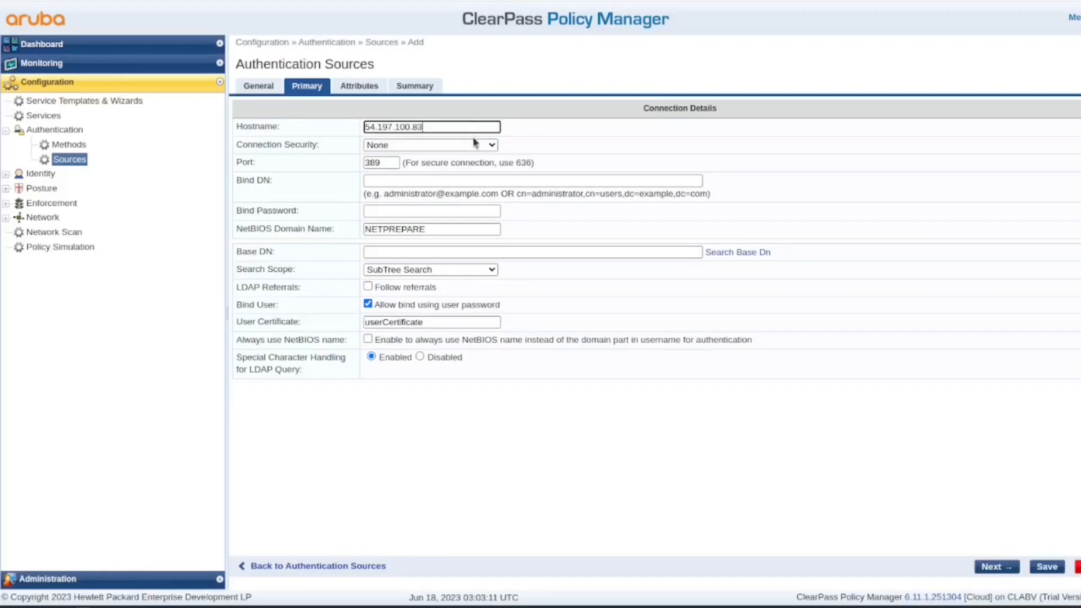
pyautogui.click(490, 146)
pyautogui.click(476, 179)
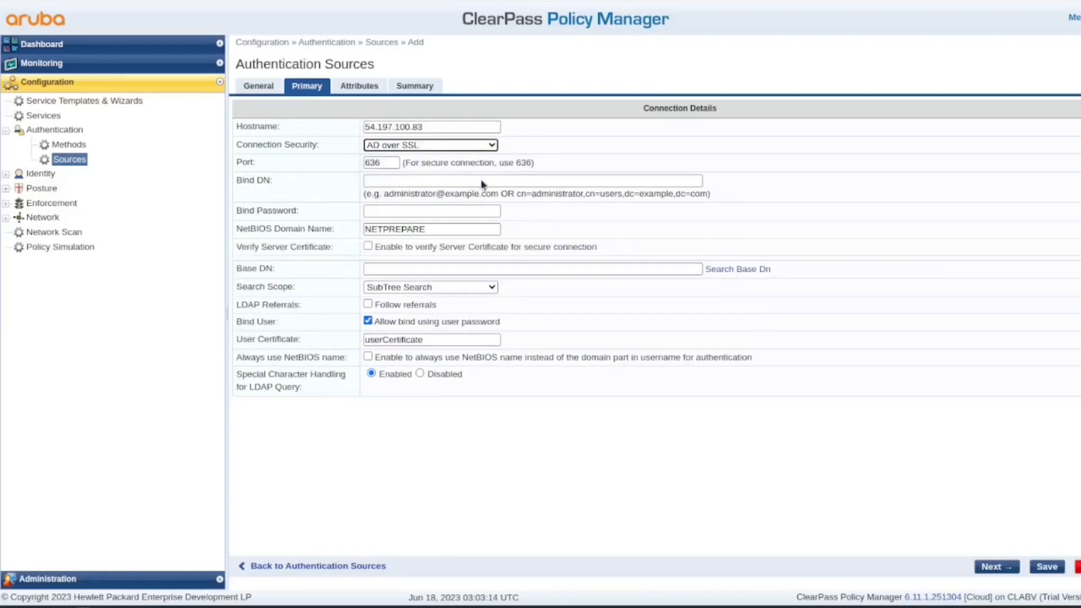
# - Enter the bind account and its password, and enable server certificate verification
pyautogui.click(482, 179)
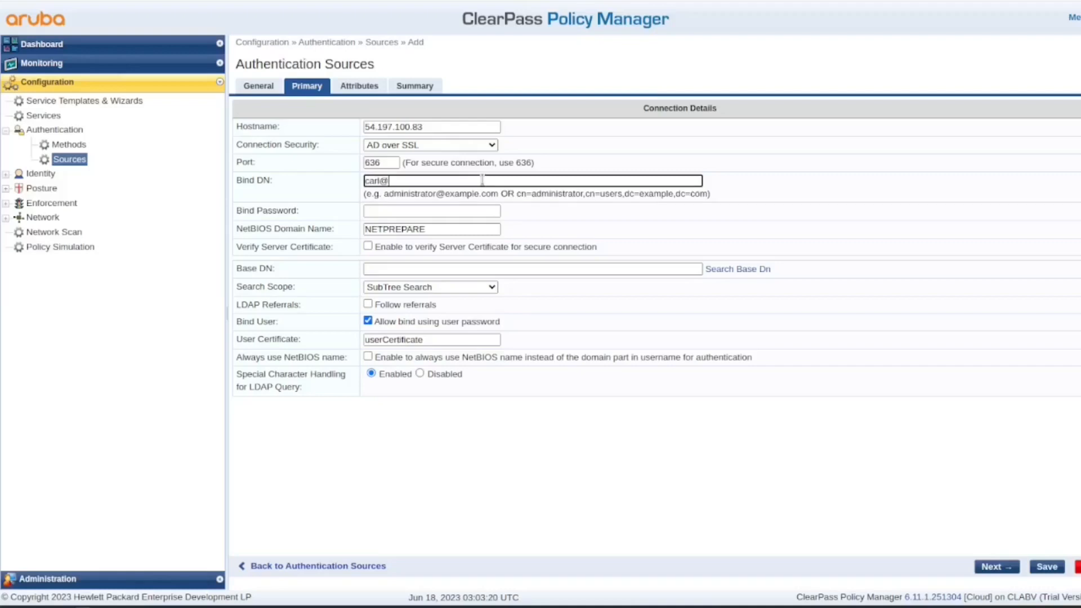
pyautogui.press('Tab')
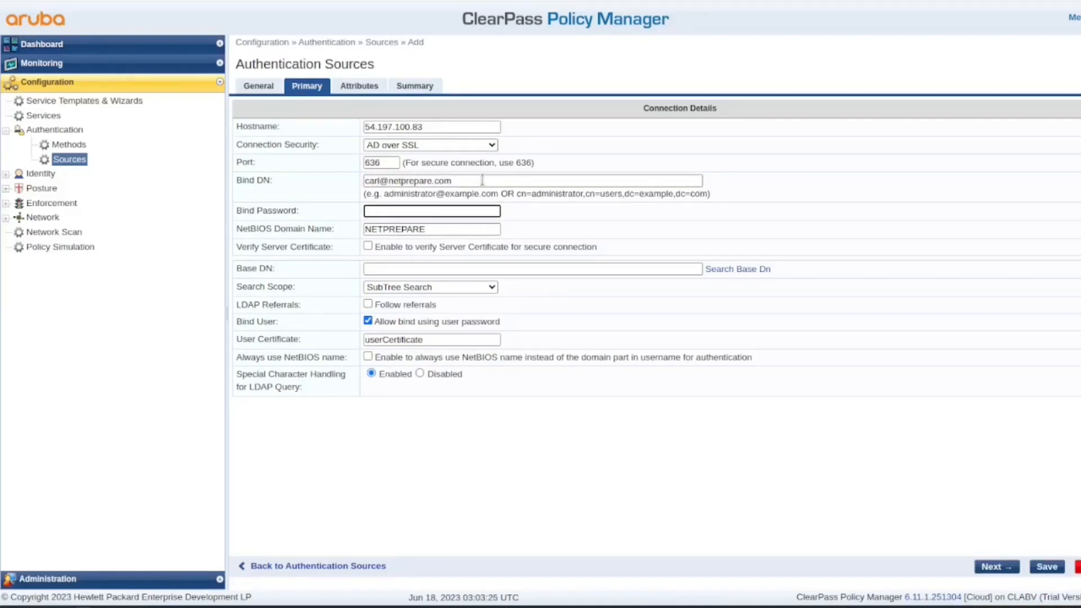
pyautogui.write('•••••••••••••••')
pyautogui.click(586, 218)
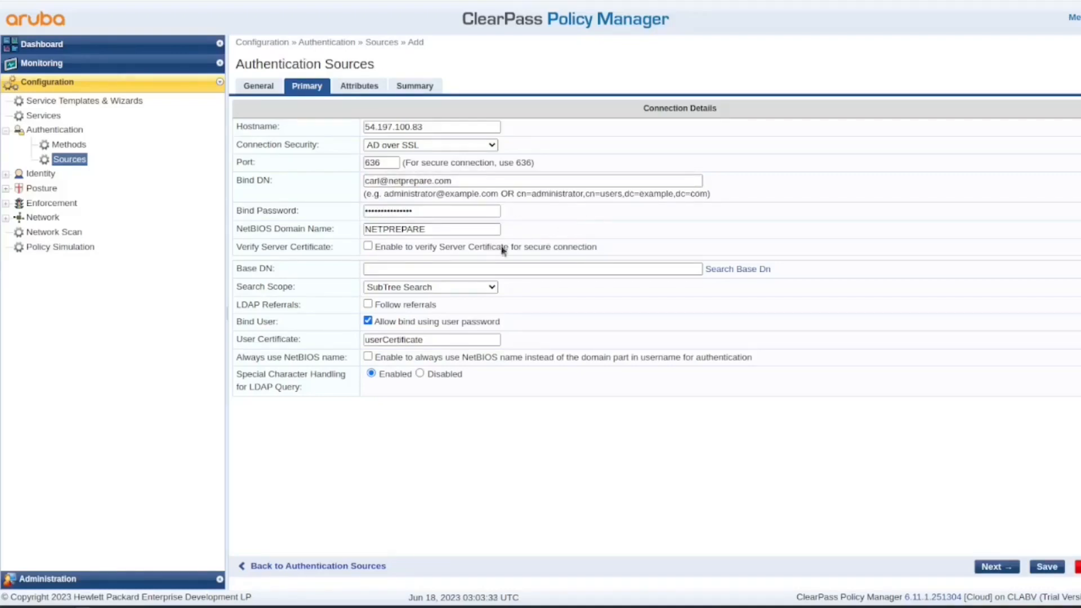
pyautogui.click(368, 247)
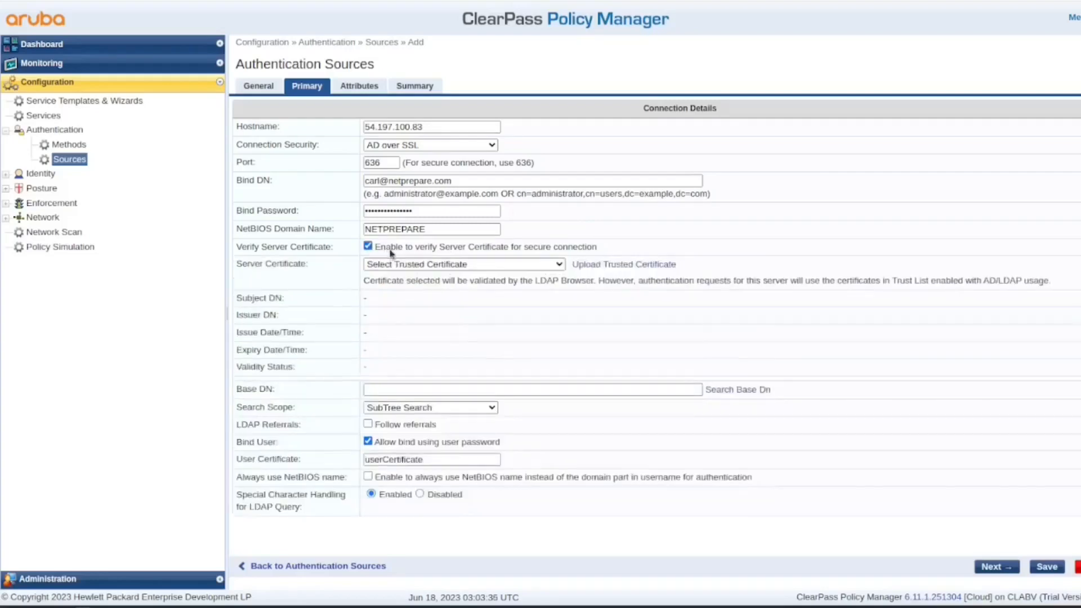
# - Select CN=netprepare-CA as the server certificate for validation
pyautogui.click(530, 266)
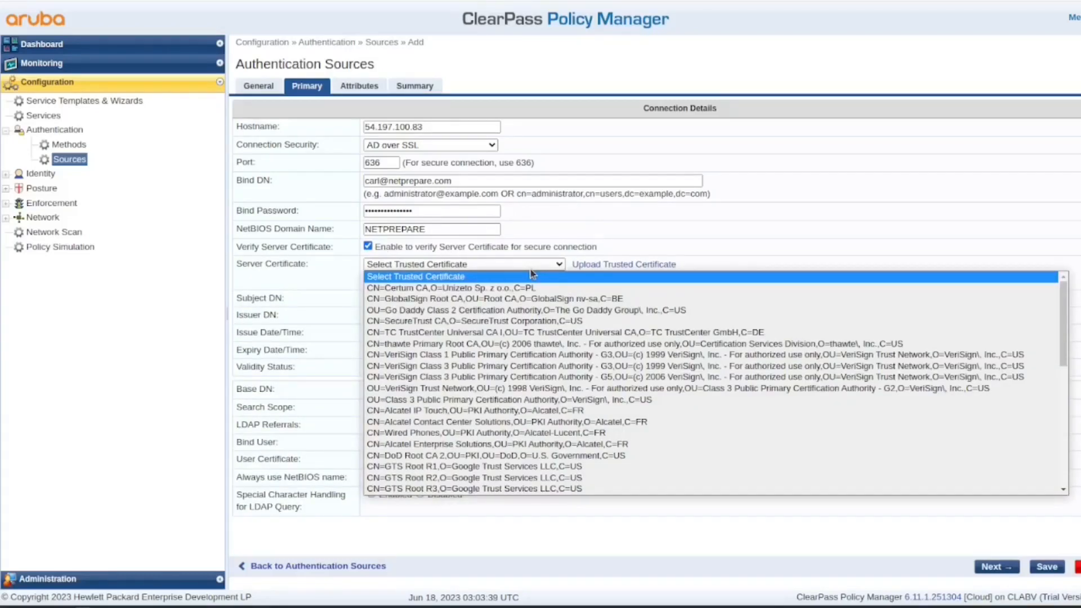
pyautogui.scroll(-5, 565, 340)
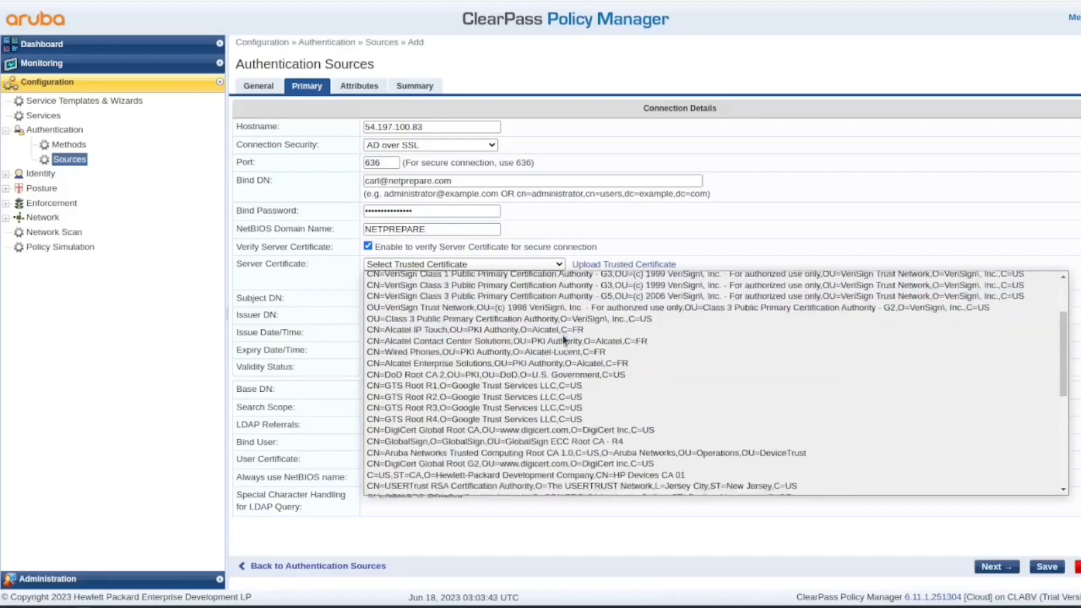
pyautogui.scroll(5, 565, 340)
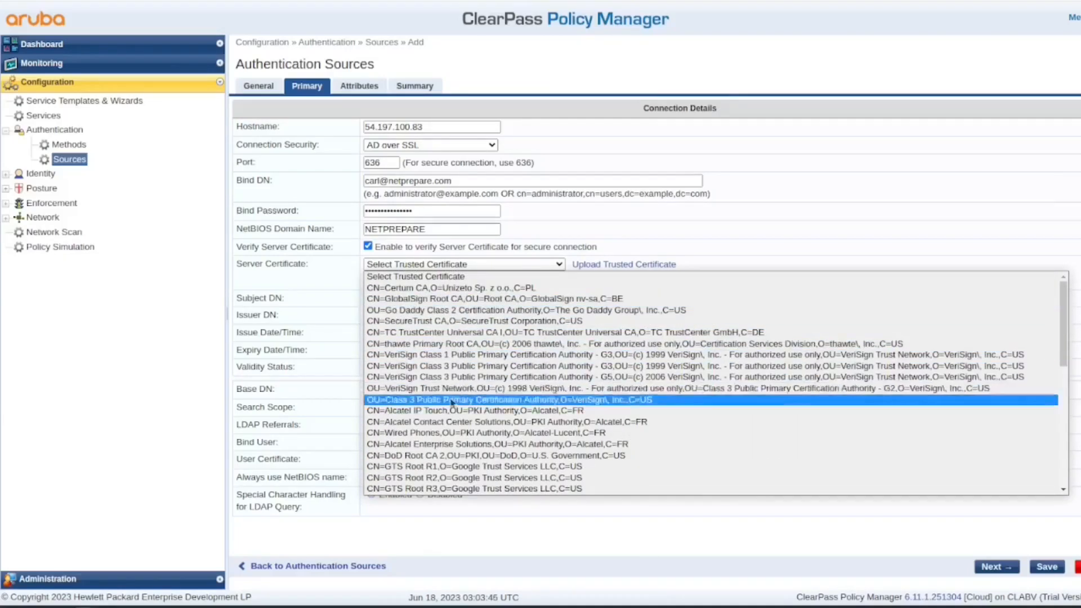
pyautogui.scroll(-5, 451, 419)
pyautogui.scroll(-5, 449, 422)
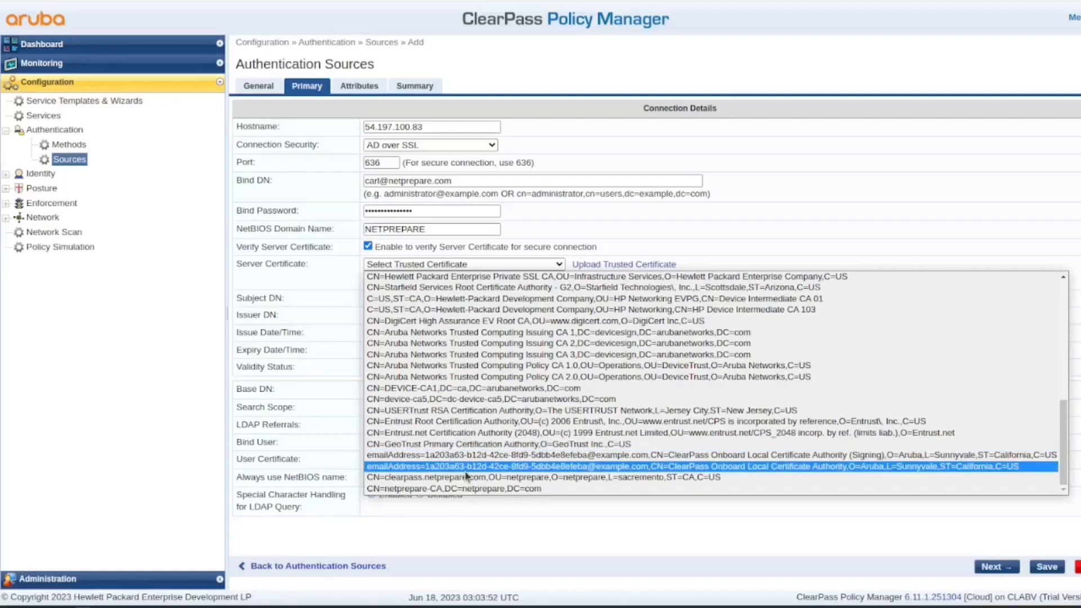
pyautogui.click(465, 487)
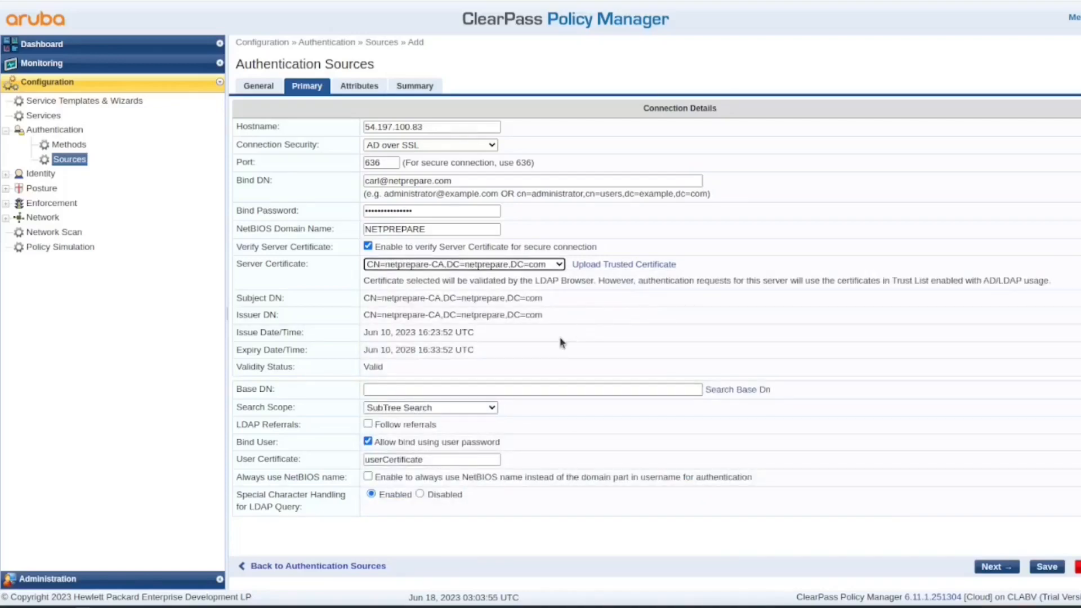
# - Set the Base DN to dc=netprepare,dc=com via the LDAP Browser
pyautogui.click(737, 389)
pyautogui.click(402, 230)
pyautogui.click(726, 414)
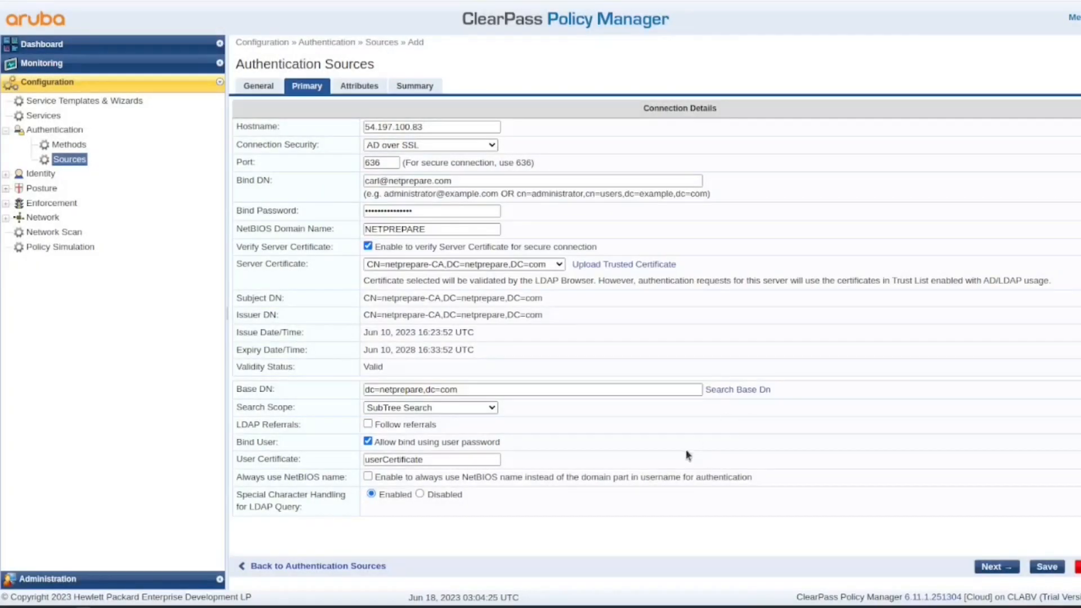
# - Save NetPrepareAD, then open Join AD Domain for the clearpass.netprepare.com server
pyautogui.click(1047, 567)
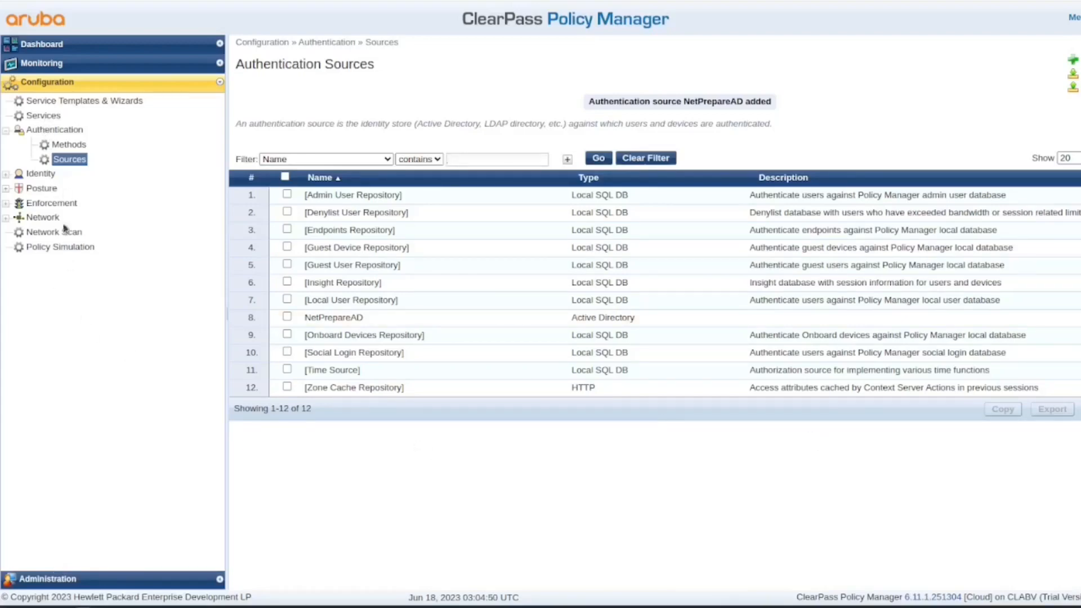
pyautogui.click(62, 581)
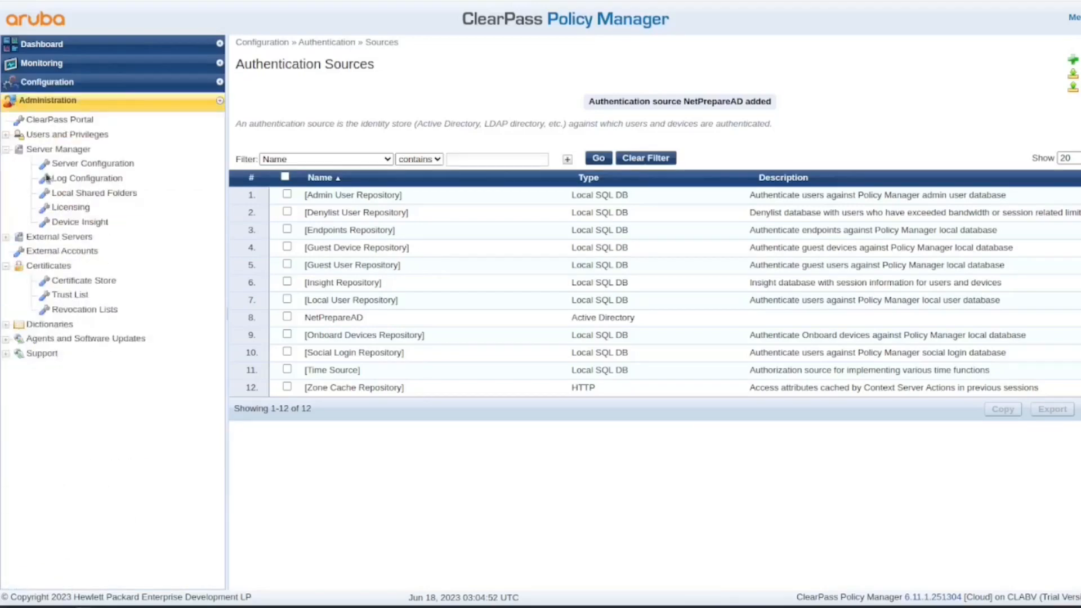
pyautogui.click(90, 163)
pyautogui.click(348, 268)
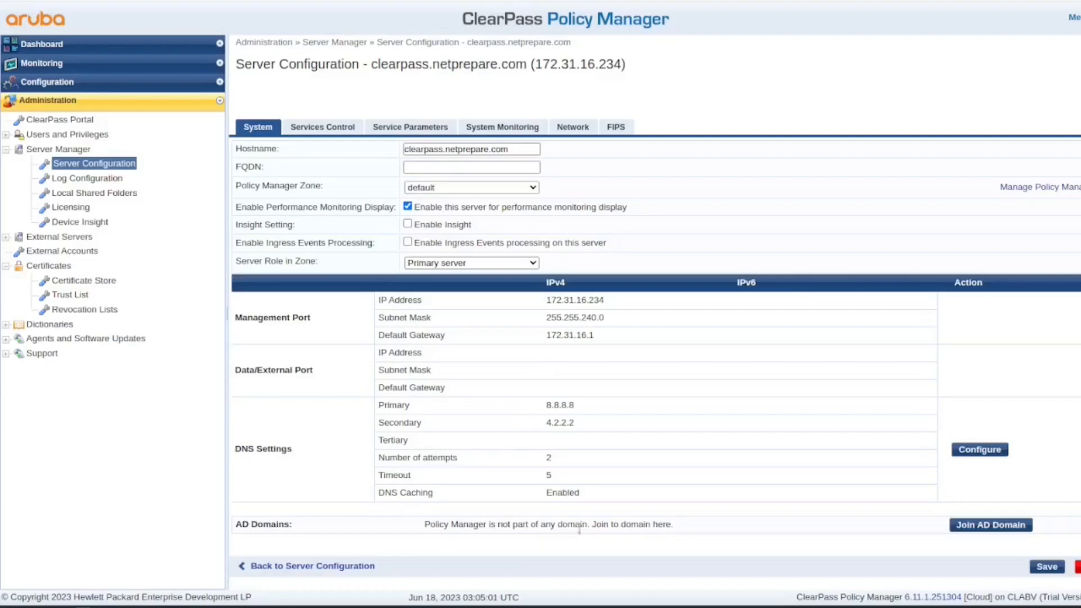
pyautogui.click(990, 525)
# - Enter 54.197.100.83 as domain controller and stop using the default domain admin
pyautogui.click(479, 240)
pyautogui.write('54.197.100.83')
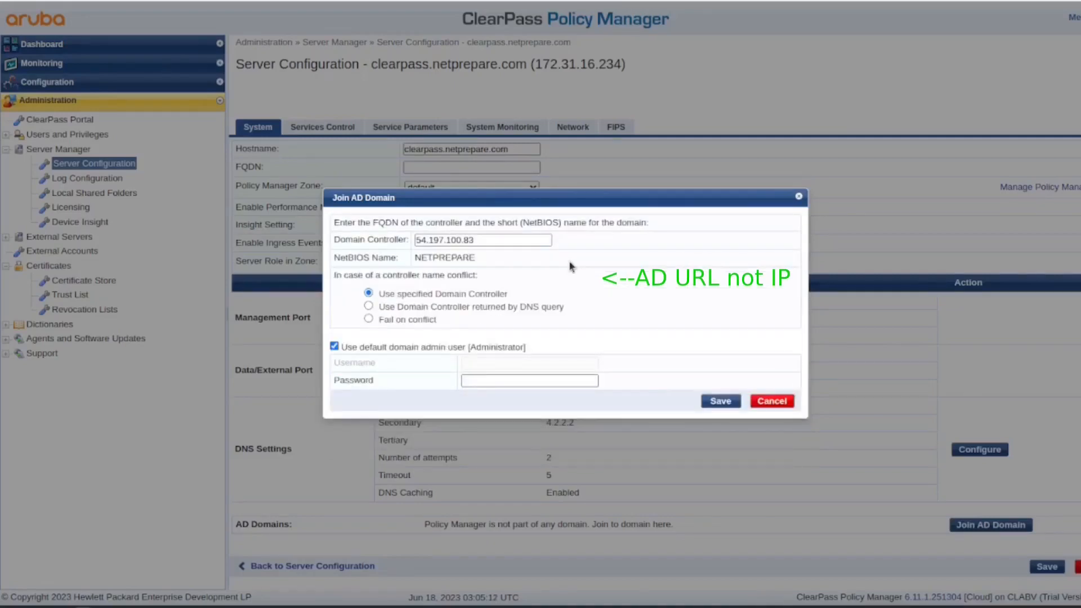
pyautogui.click(335, 346)
# - Enter the admin username and password, submit the join, and dismiss the FQDN-required error
pyautogui.click(502, 363)
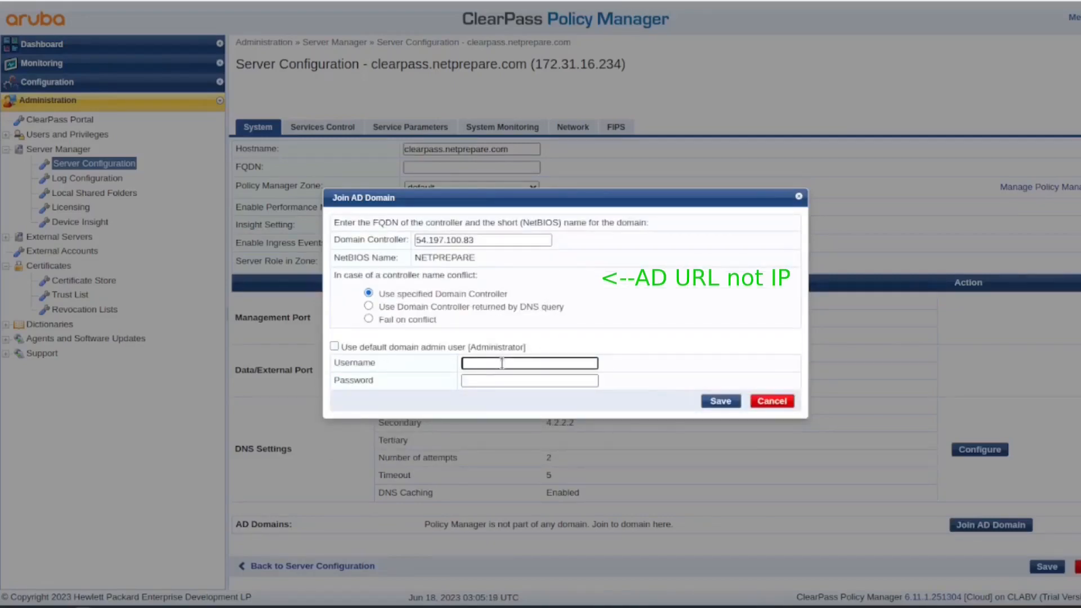
pyautogui.write('carl')
pyautogui.press('Tab')
pyautogui.write('*************')
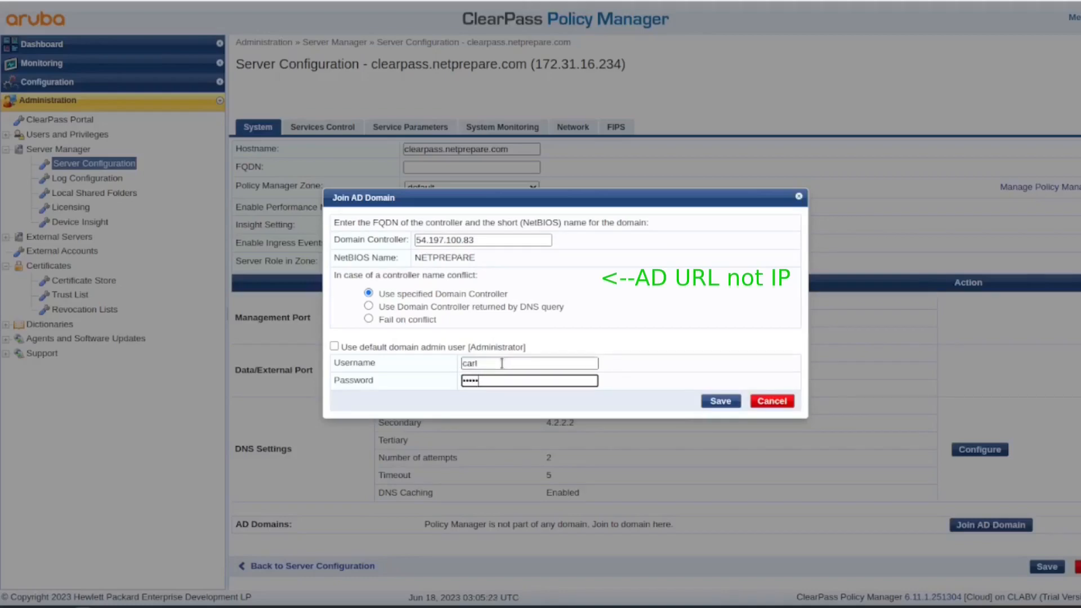
pyautogui.write('**')
pyautogui.click(720, 401)
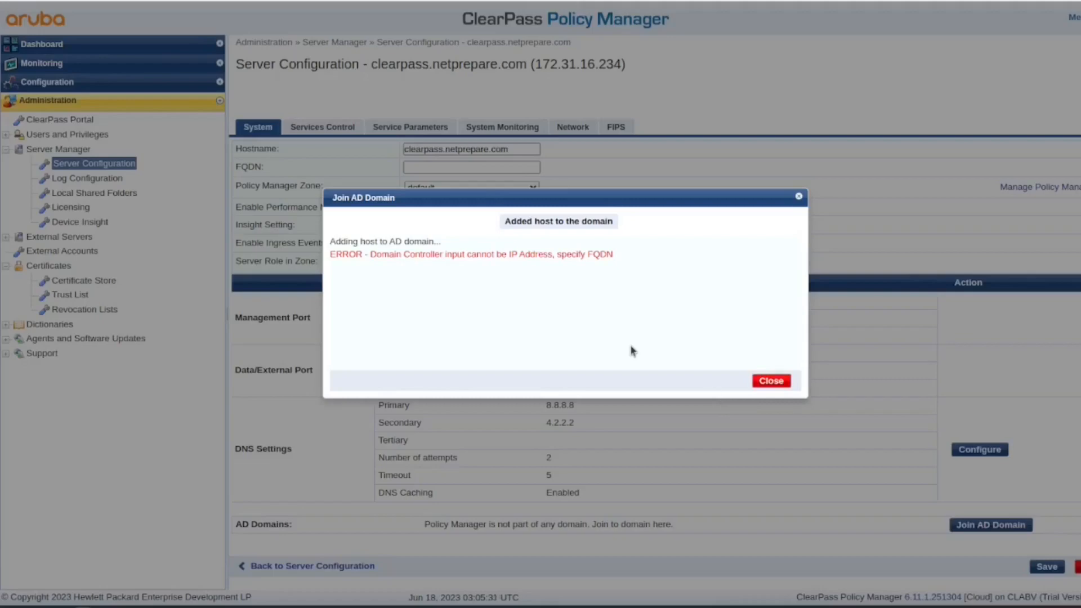
pyautogui.tripleClick(549, 258)
pyautogui.click(771, 381)
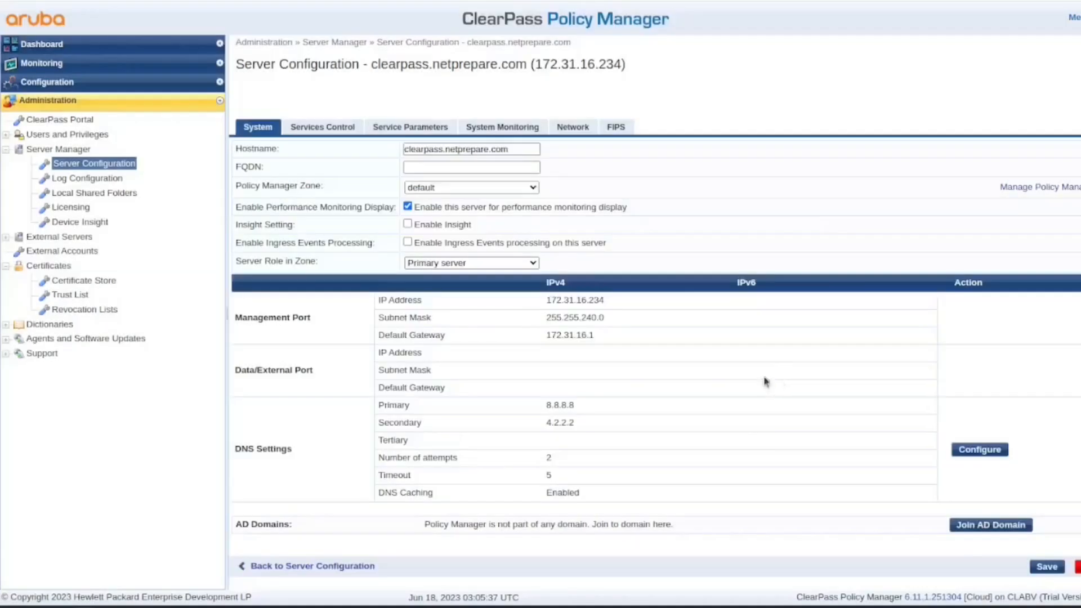
pyautogui.click(982, 525)
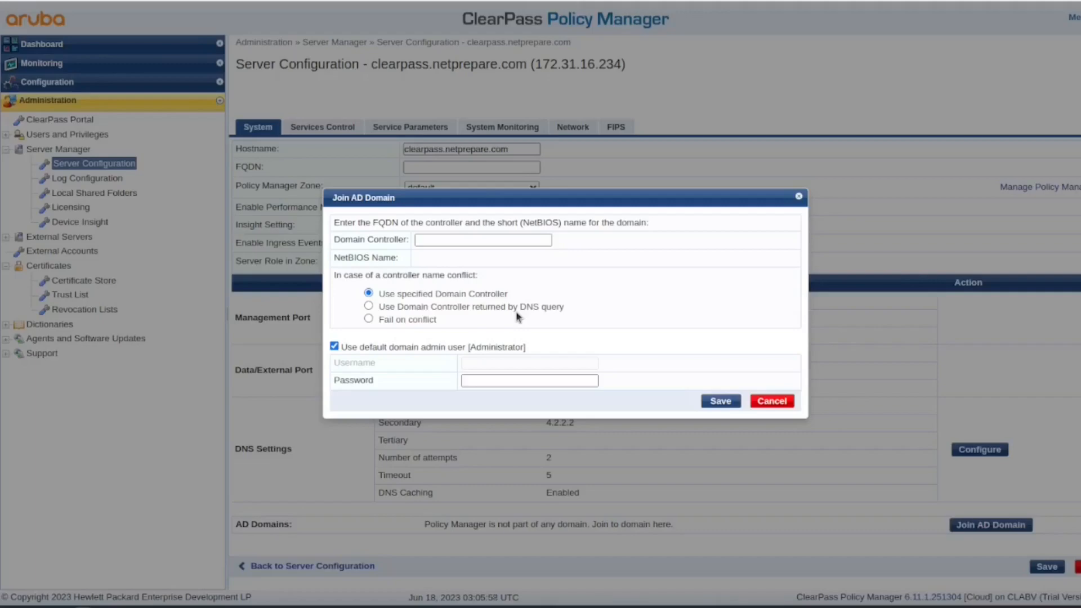
pyautogui.click(771, 401)
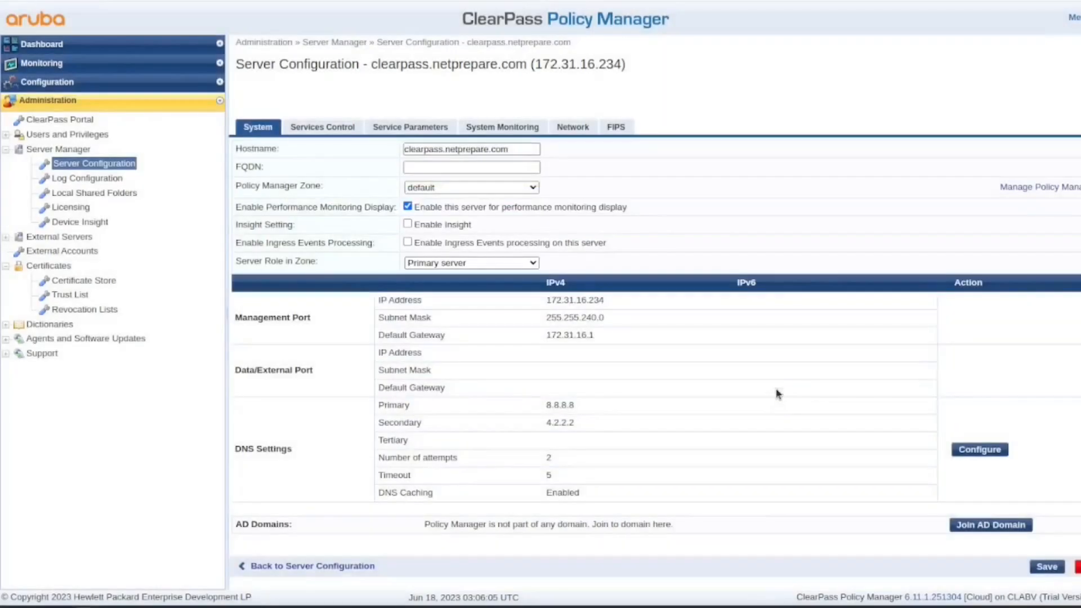
# - Enable Insight and Ingress Events processing on this server, confirming the ingress prompt
pyautogui.click(408, 224)
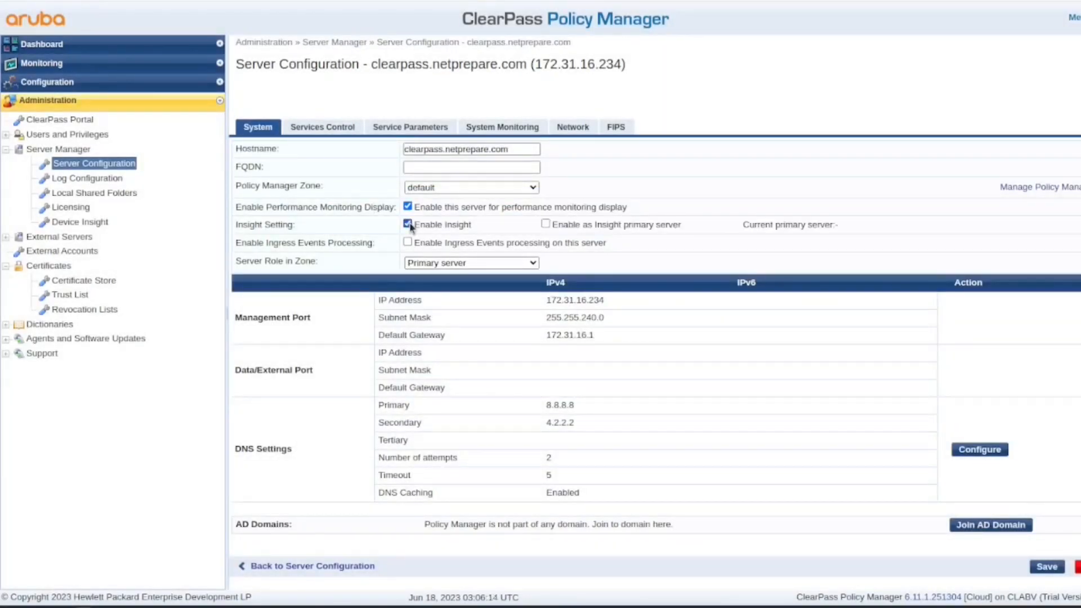
pyautogui.click(408, 242)
pyautogui.click(630, 344)
# - Review the Services Control, Service Parameters, System Monitoring, Network and FIPS tabs, leaving FIPS mode Disabled
pyautogui.click(331, 126)
pyautogui.click(410, 126)
pyautogui.click(502, 127)
pyautogui.click(574, 127)
pyautogui.click(616, 126)
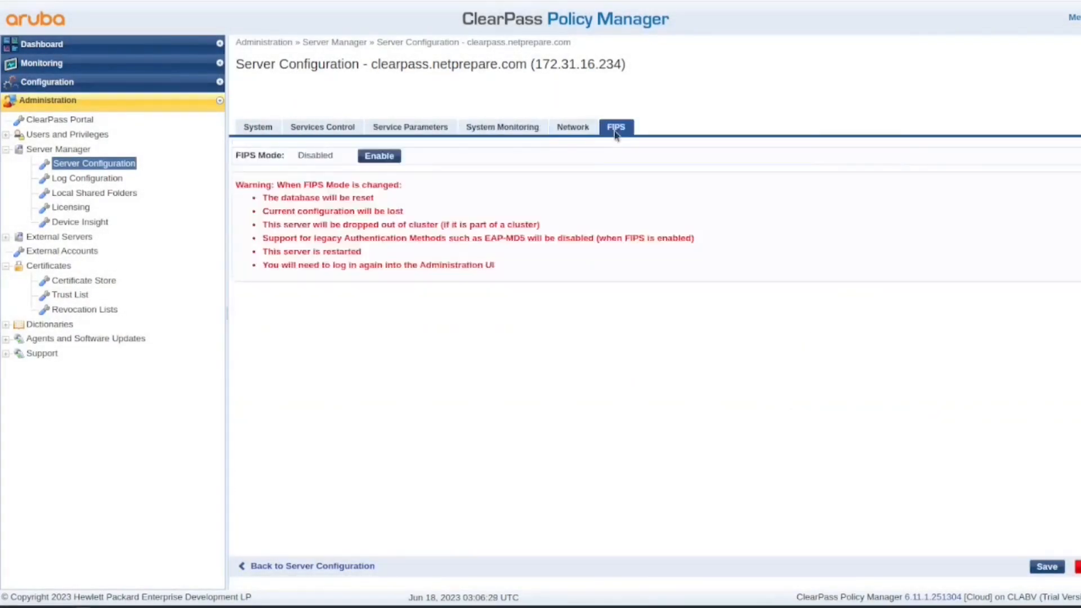
# - Save the server configuration and dismiss the save confirmation
pyautogui.click(1053, 568)
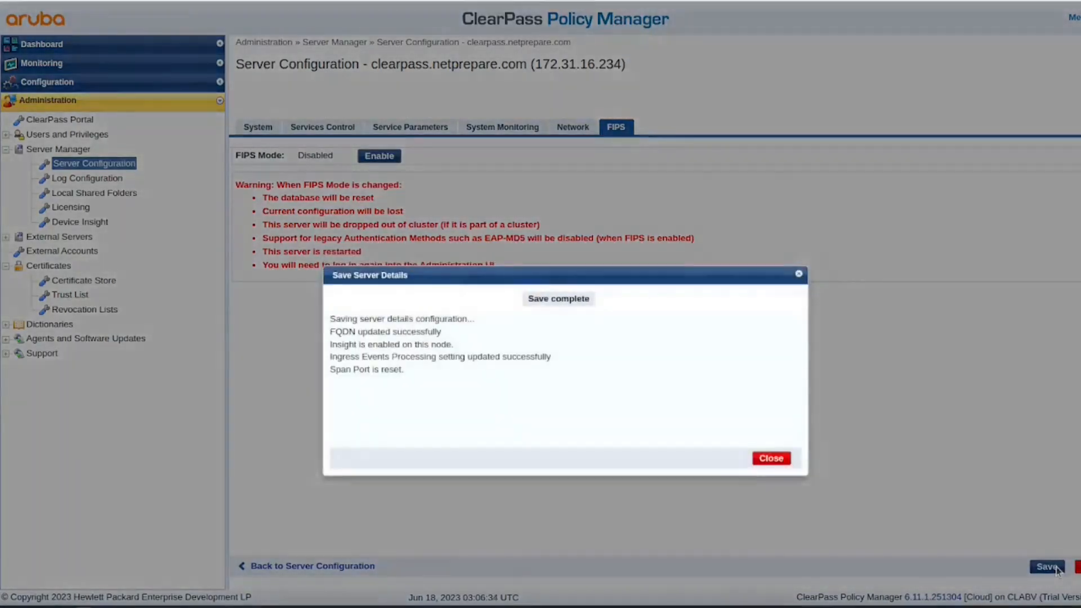
pyautogui.click(769, 459)
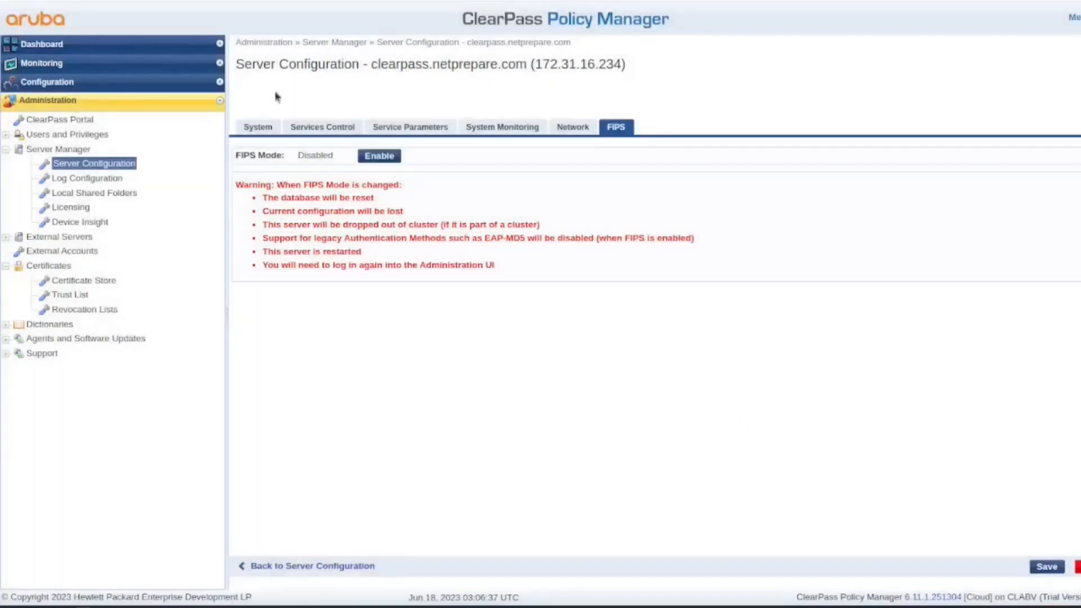
pyautogui.click(258, 127)
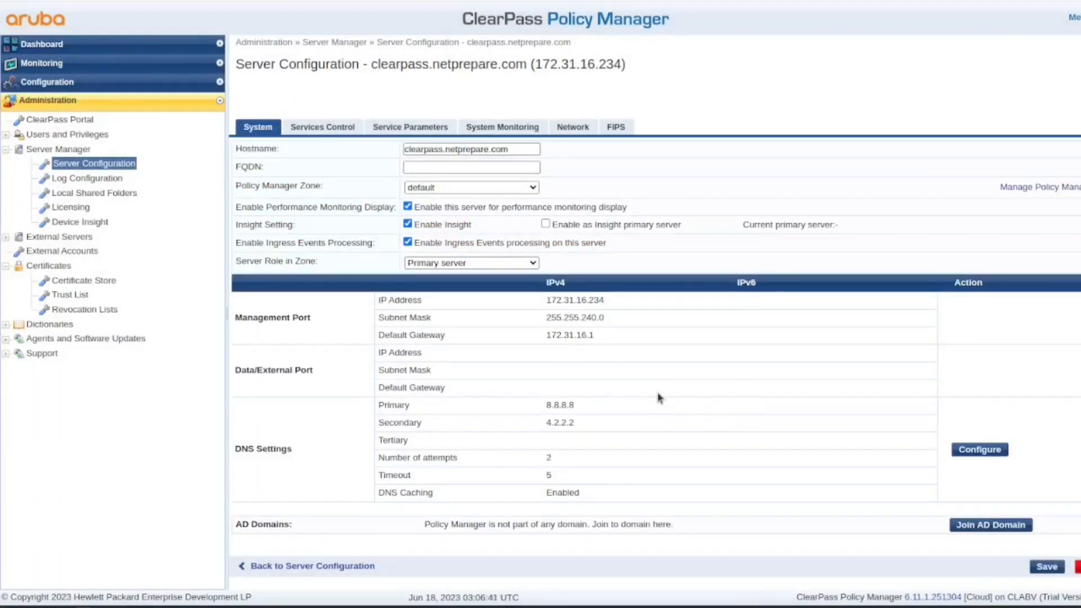